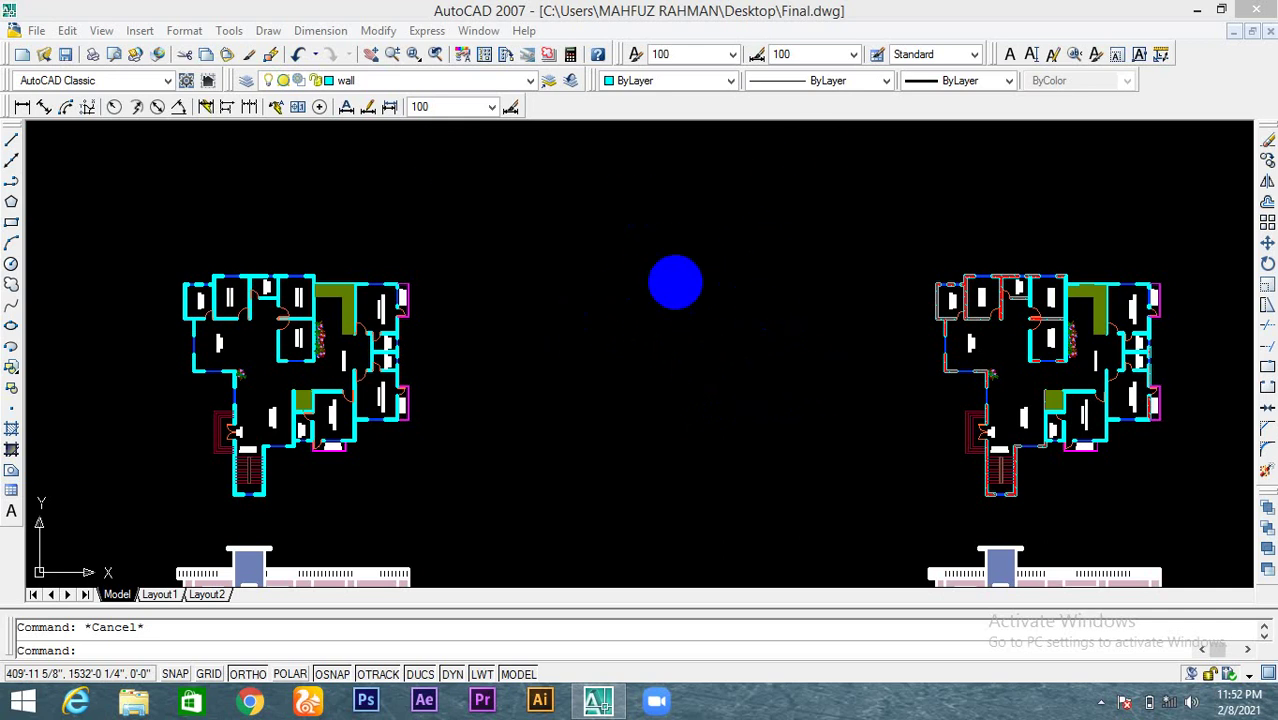
Step: Clear a stray selection, then draw a 10' × 10' rectangle from a corner above the floor plans
click(685, 400)
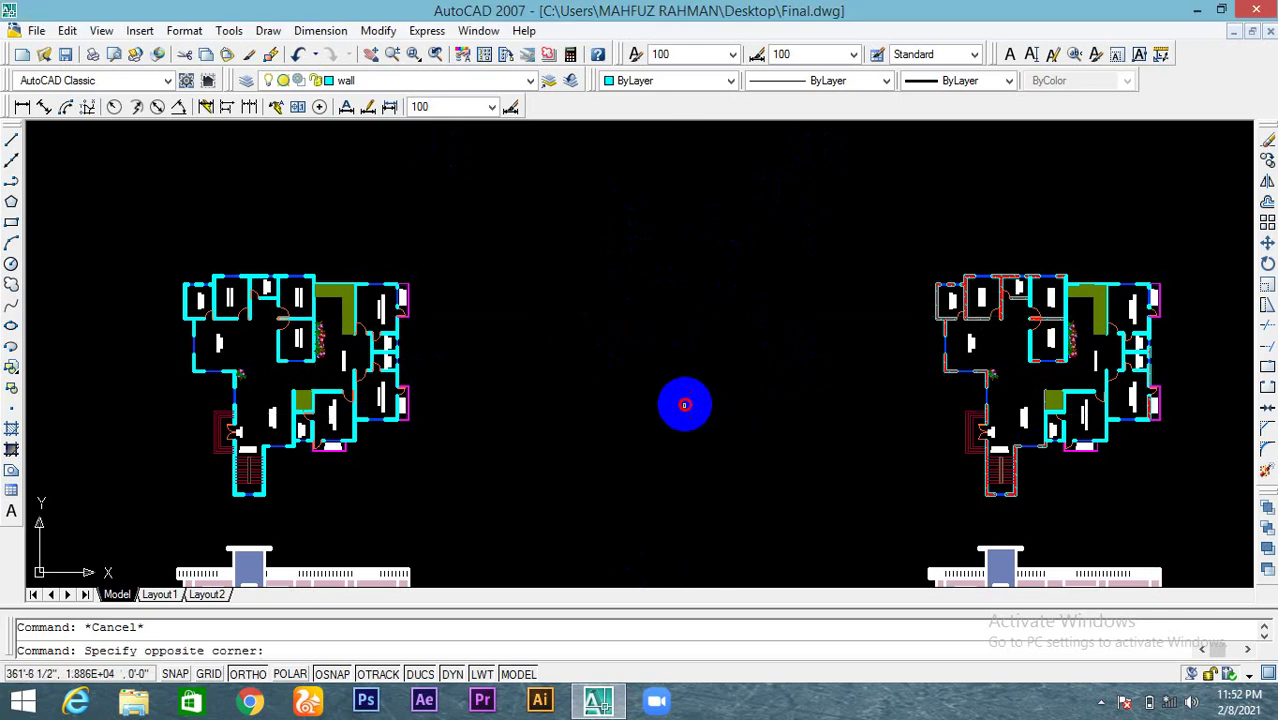
click(679, 380)
key(Escape)
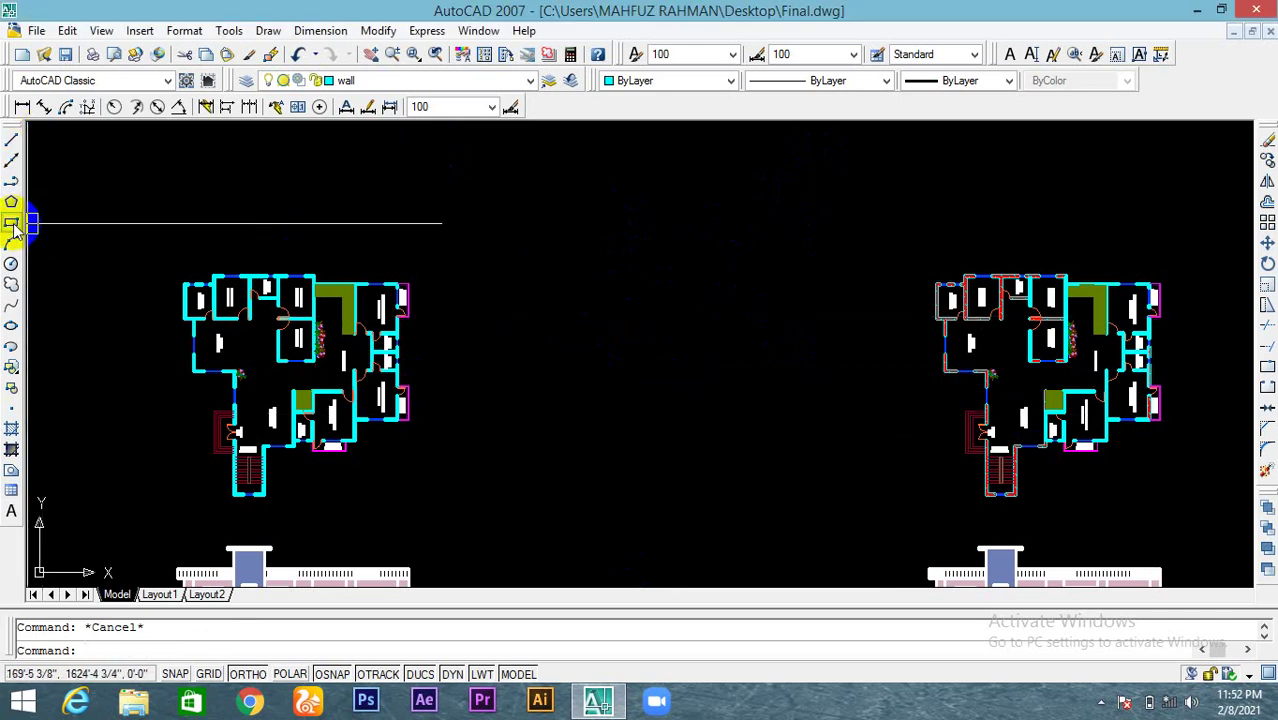
click(12, 228)
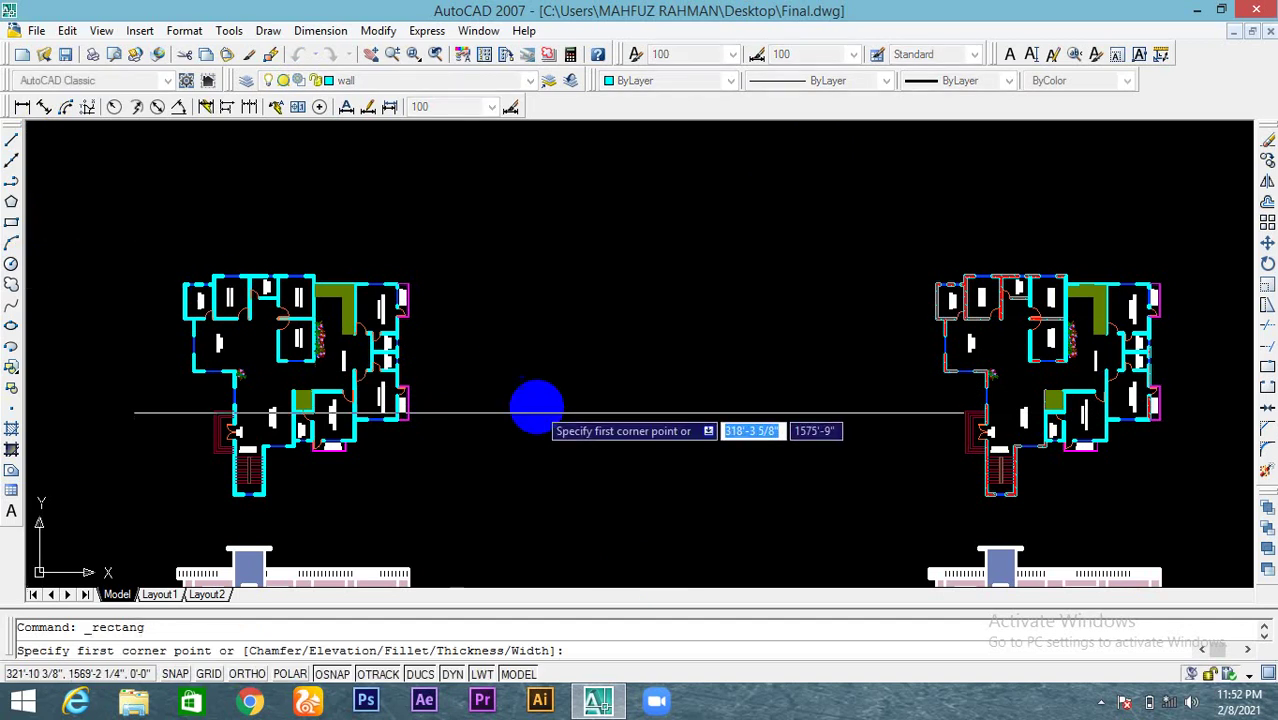
click(605, 302)
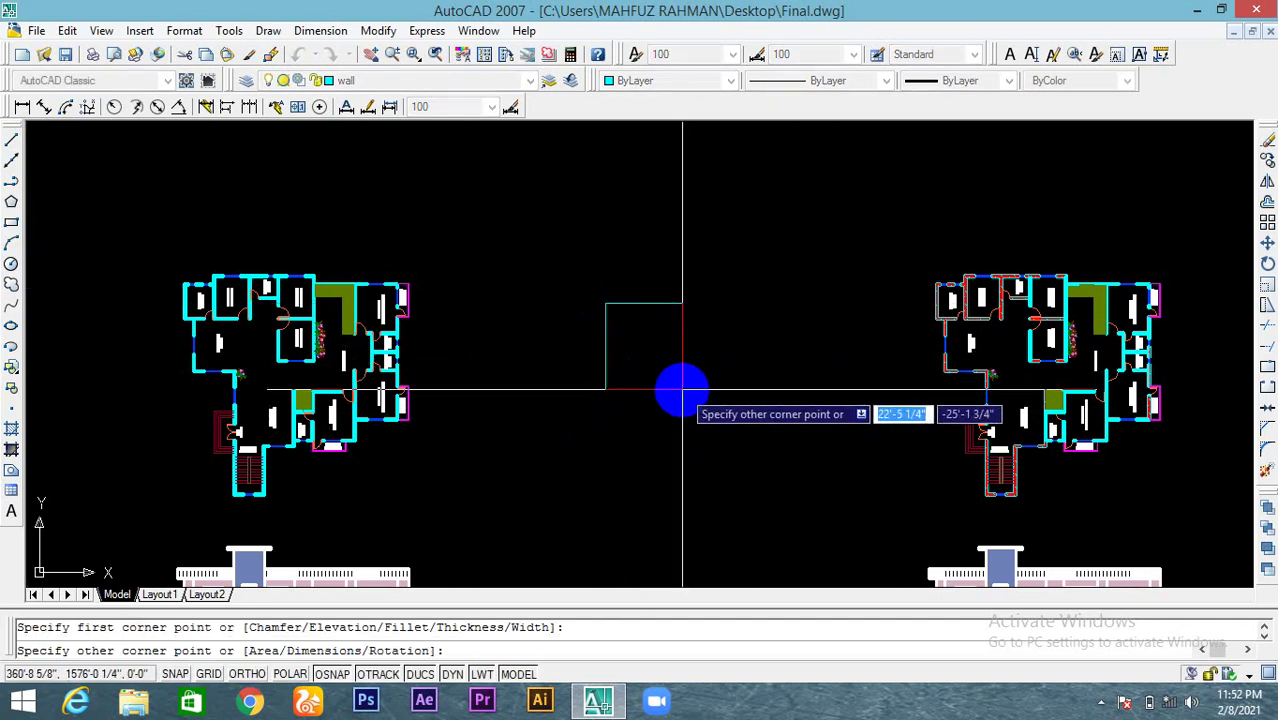
text(10)
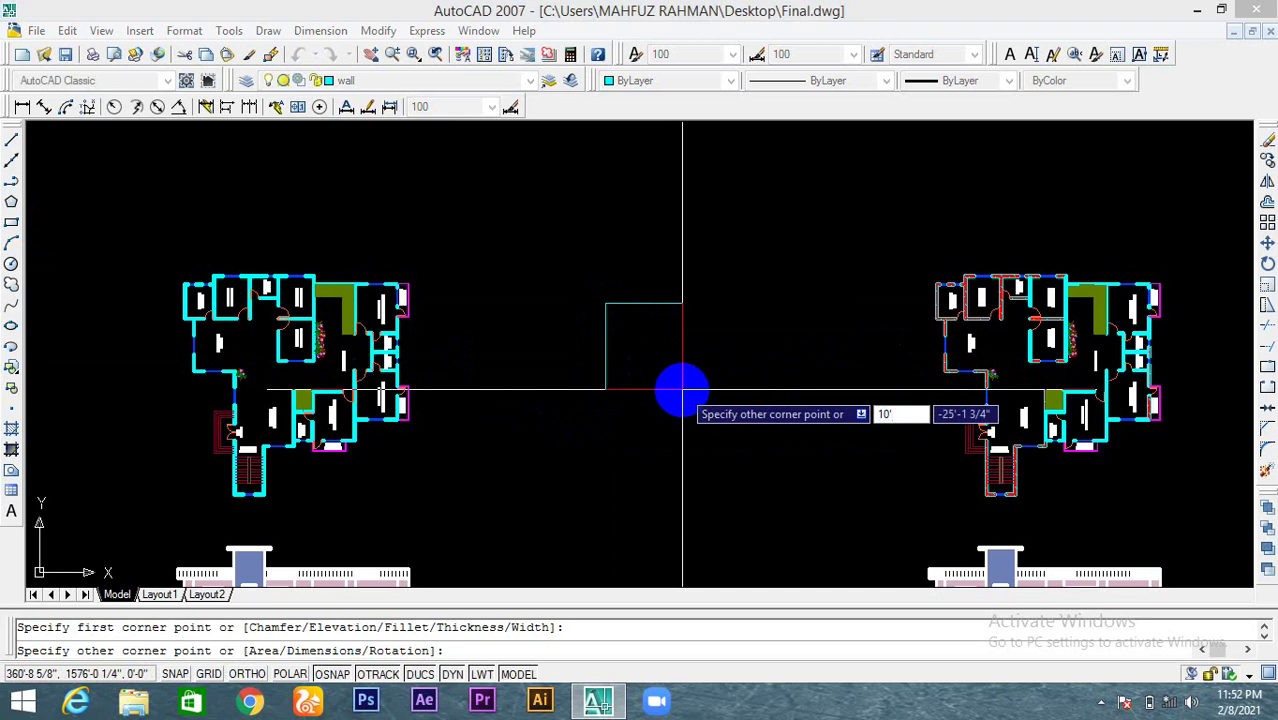
key(Tab)
text(10)
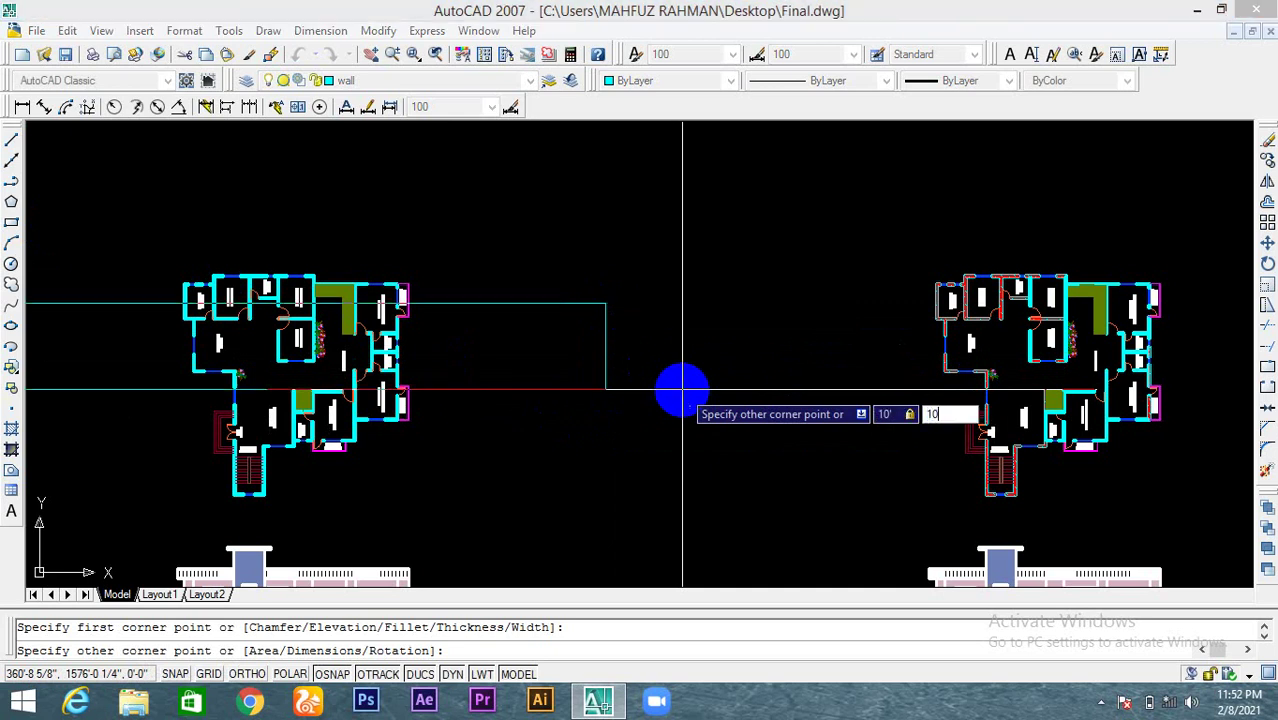
key(Return)
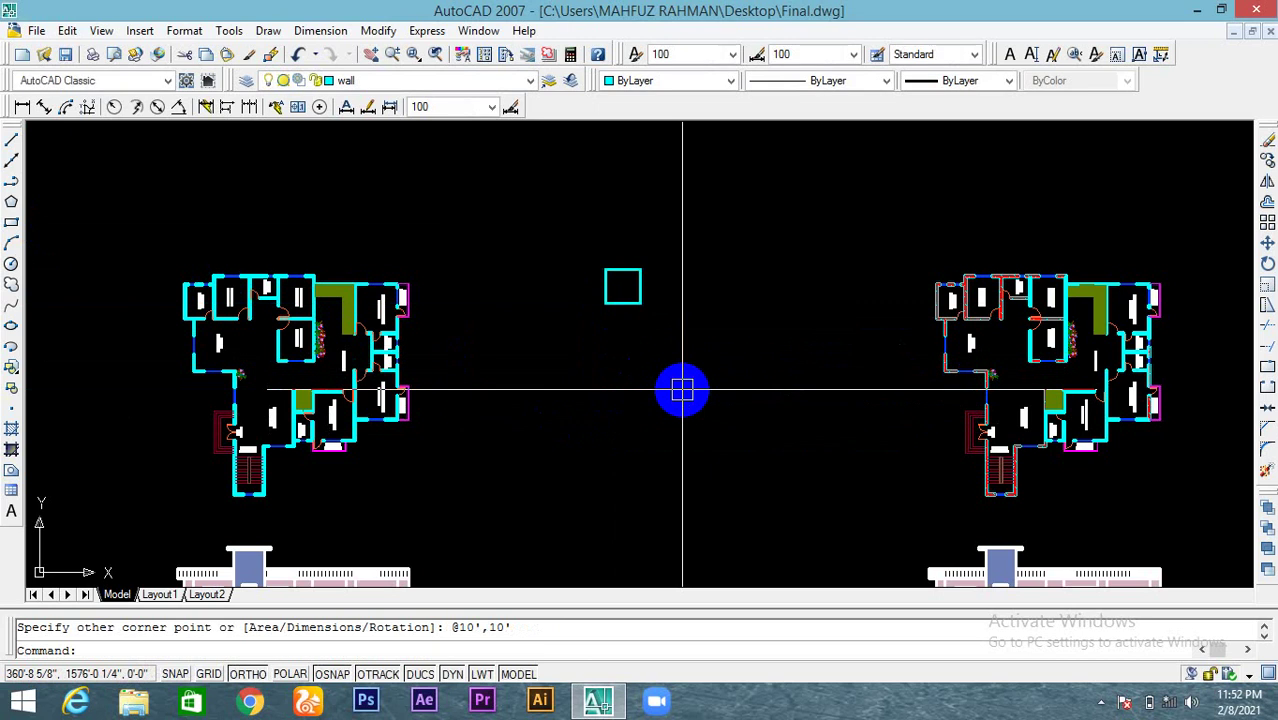
Step: Zoom in and pan until the 10' cyan square sits centred on screen beside the plans
scroll(613, 291, up, 3)
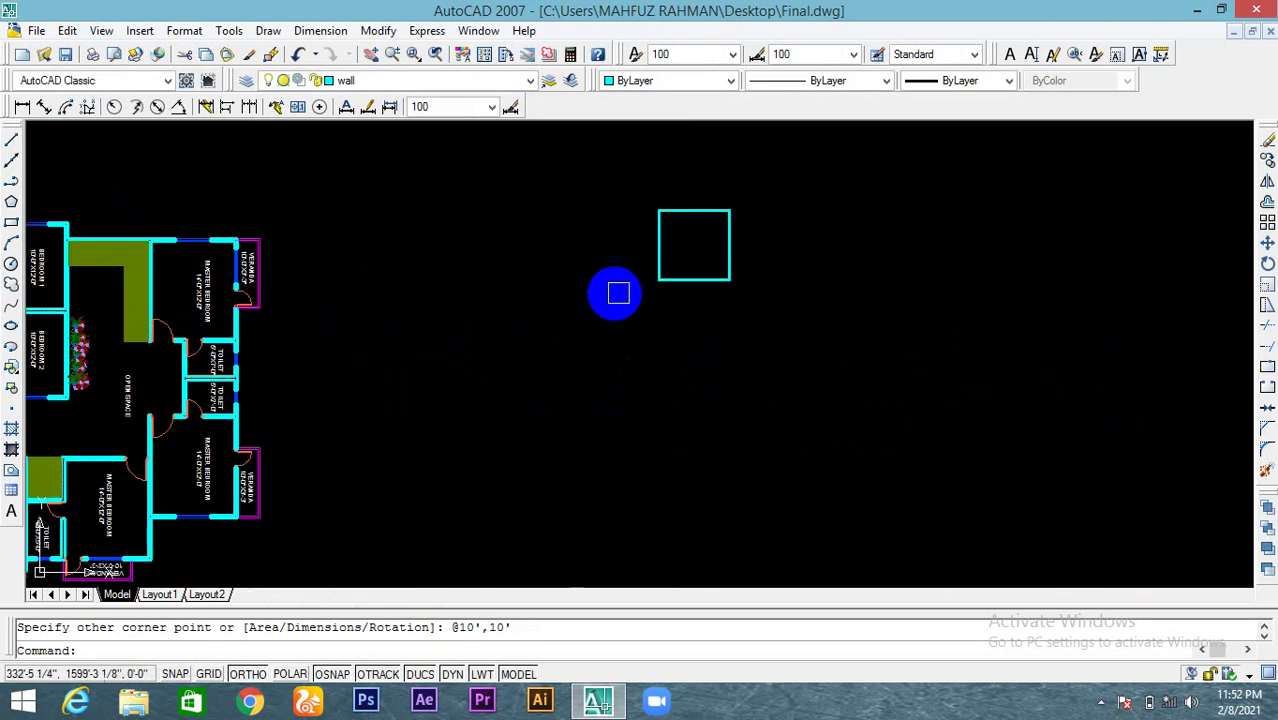
mouse_move(613, 291)
middle_down()
mouse_move(548, 405)
mouse_move(578, 400)
middle_up()
scroll(599, 376, up, 2)
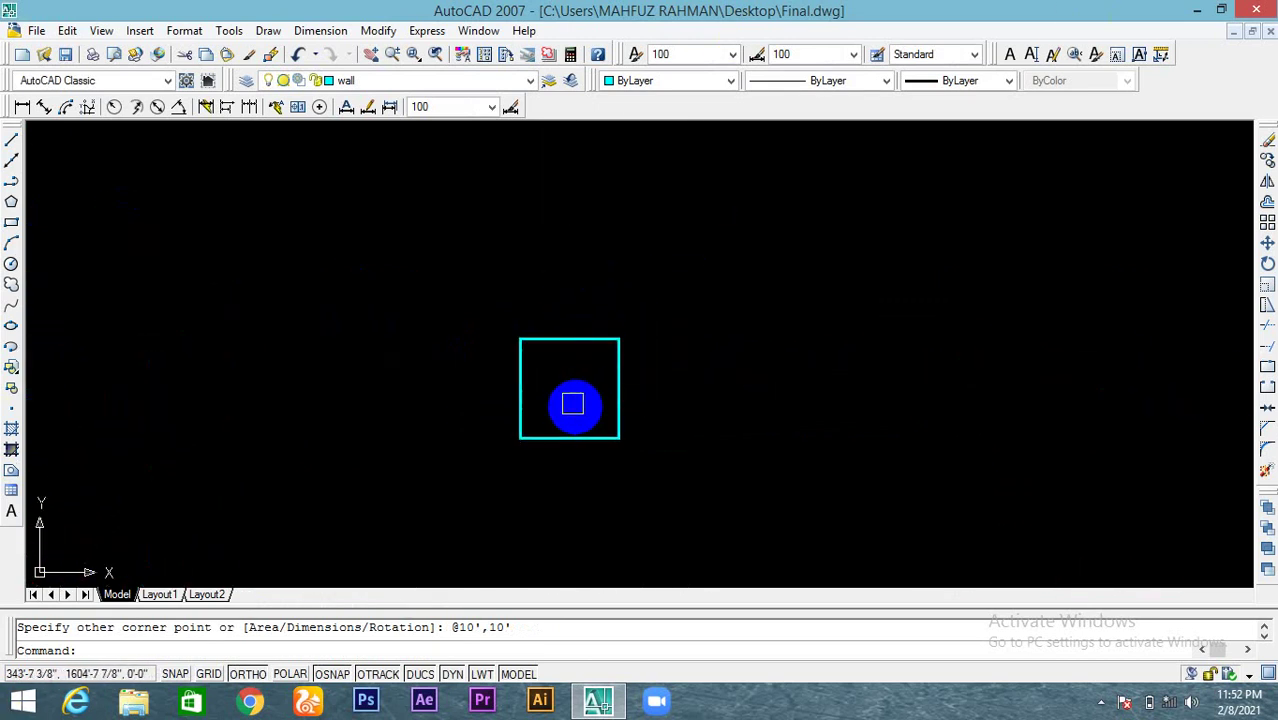
scroll(573, 386, down, 1)
scroll(573, 386, up, 1)
scroll(573, 386, up, 1)
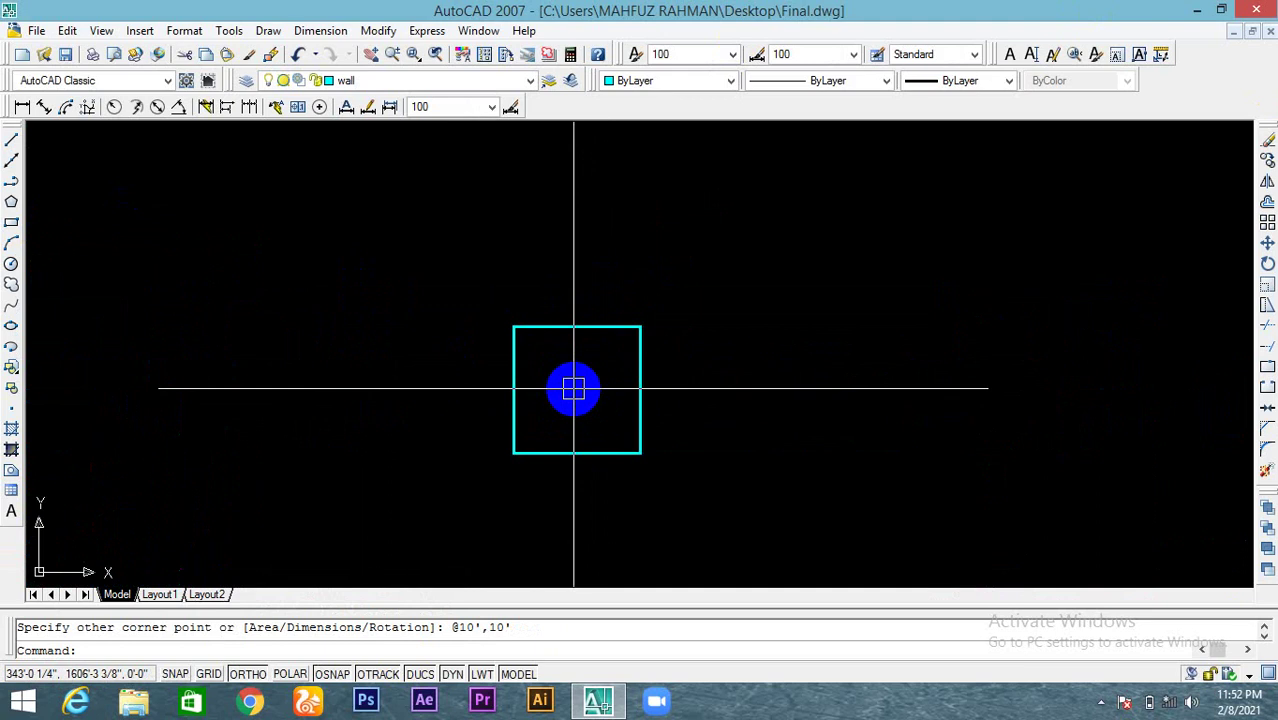
scroll(626, 397, down, 1)
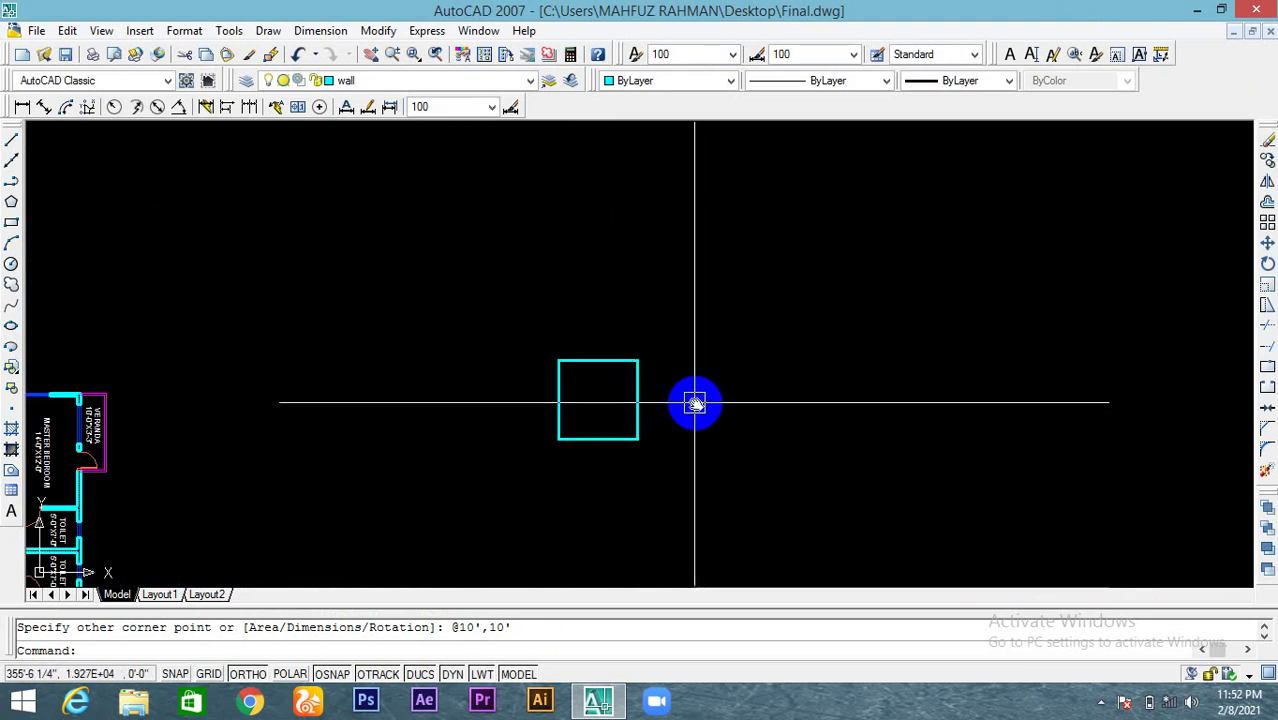
middle_drag(693, 400, 659, 440)
scroll(608, 449, up, 1)
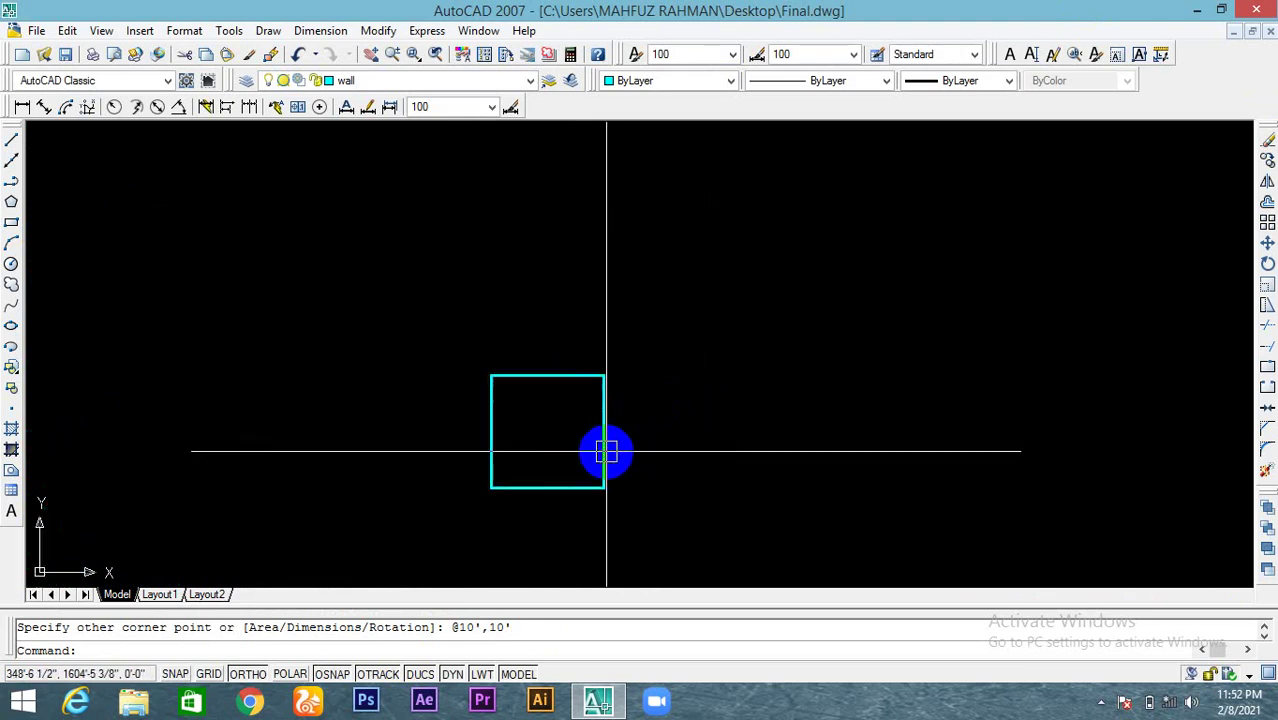
middle_drag(624, 375, 679, 399)
key(Escape)
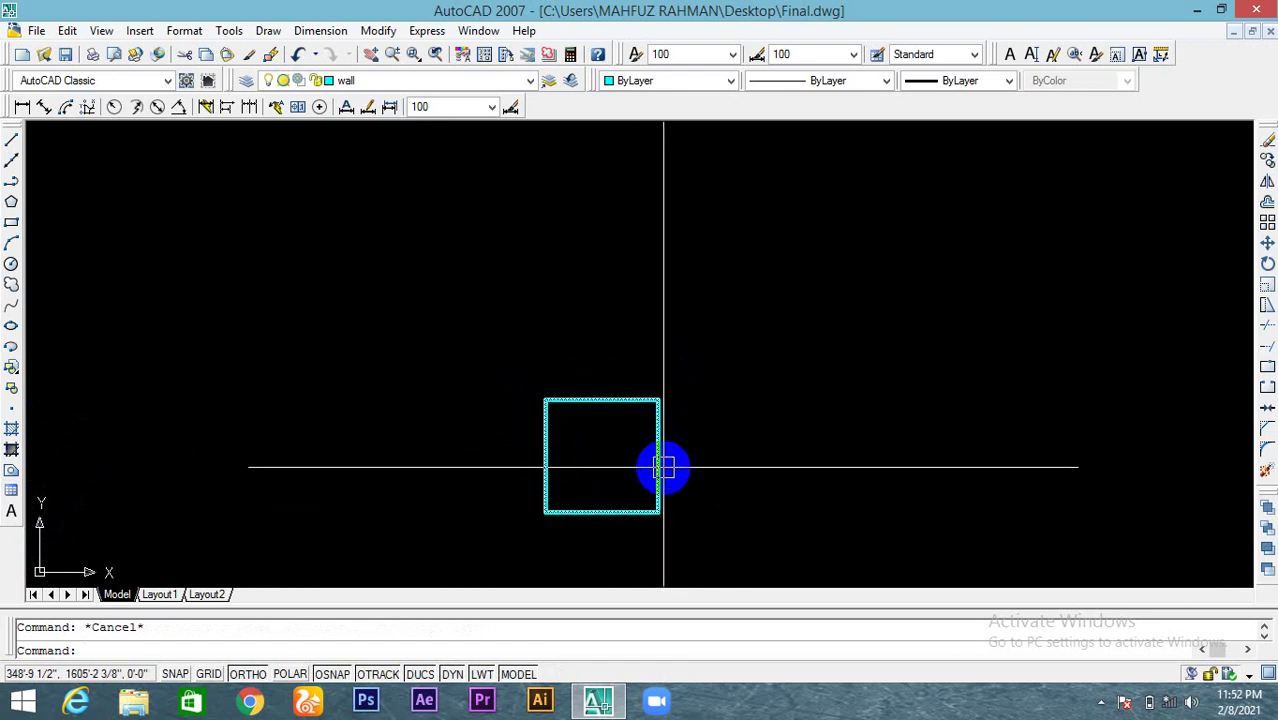
scroll(662, 465, up, 1)
scroll(690, 455, down, 2)
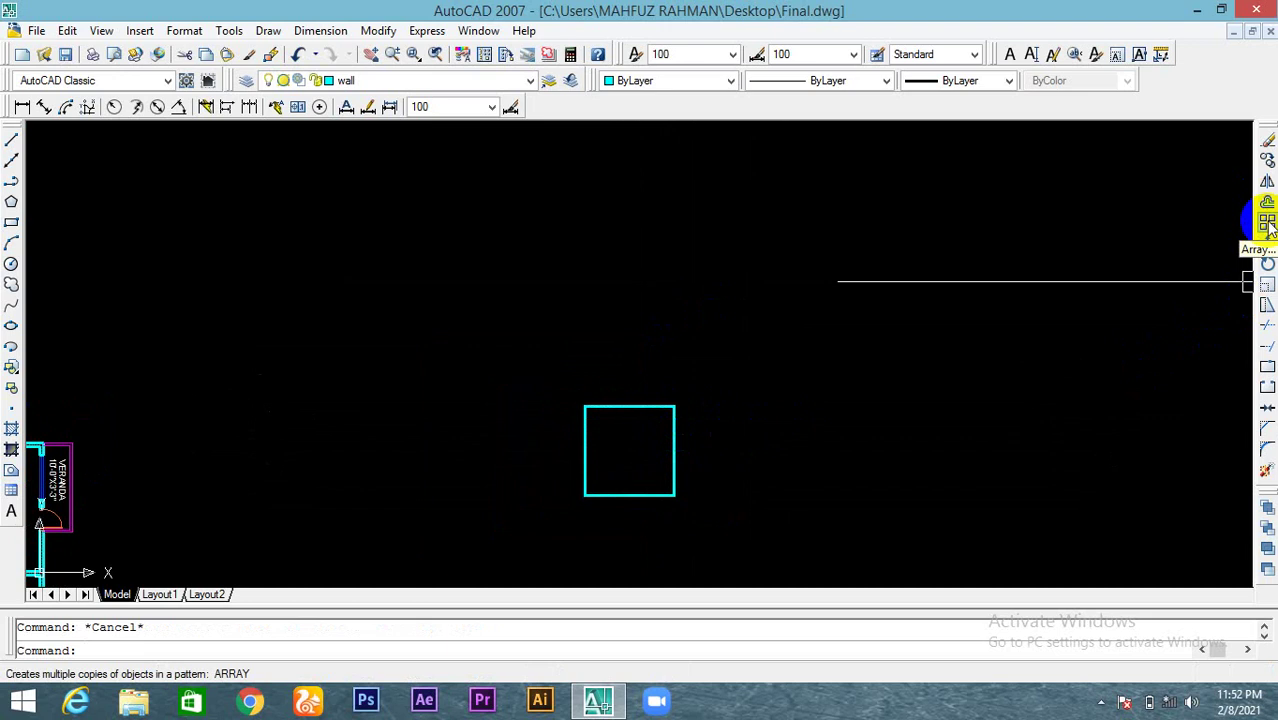
Step: Open the Array dialog with AR and pick the cyan square as its only object
text(ar)
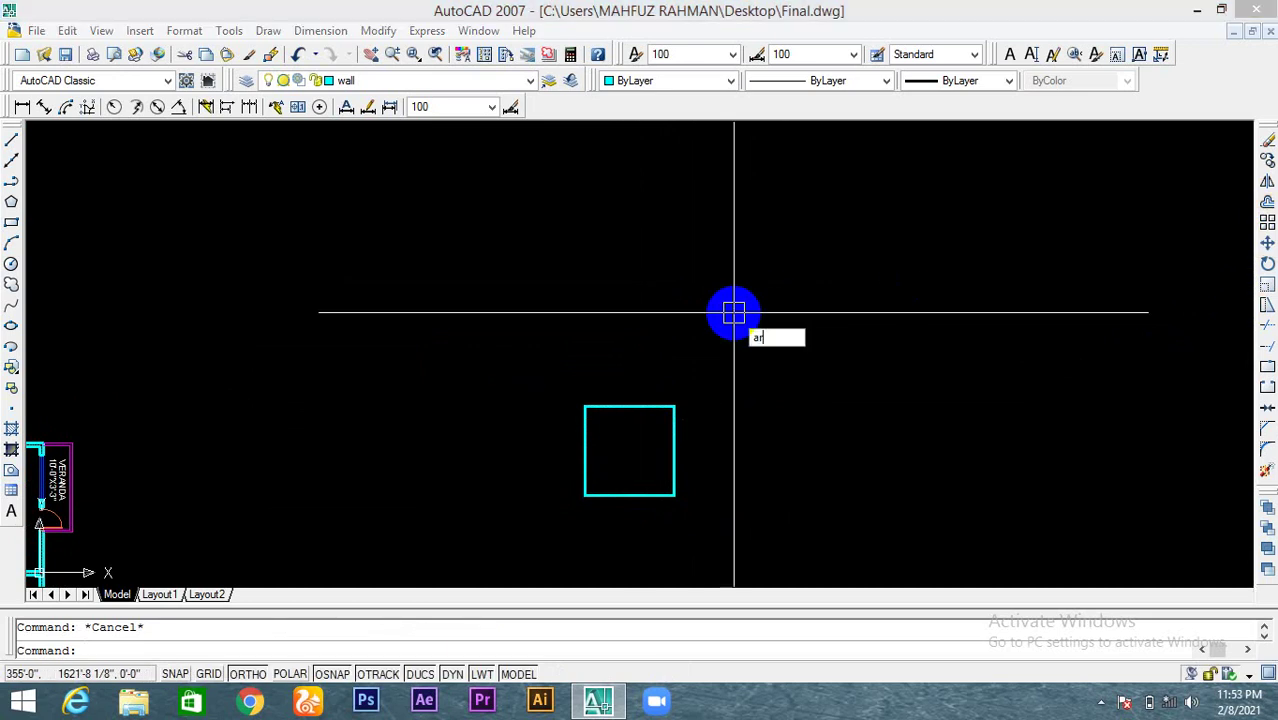
key(Return)
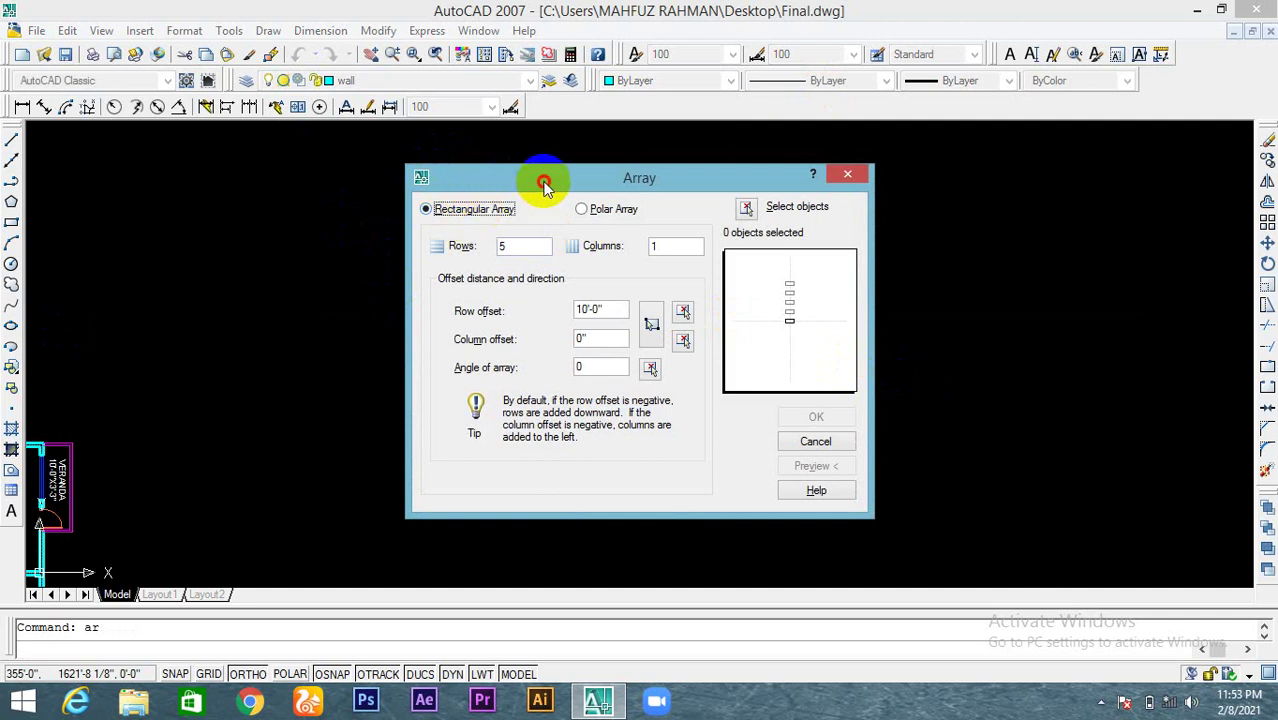
drag(612, 180, 884, 177)
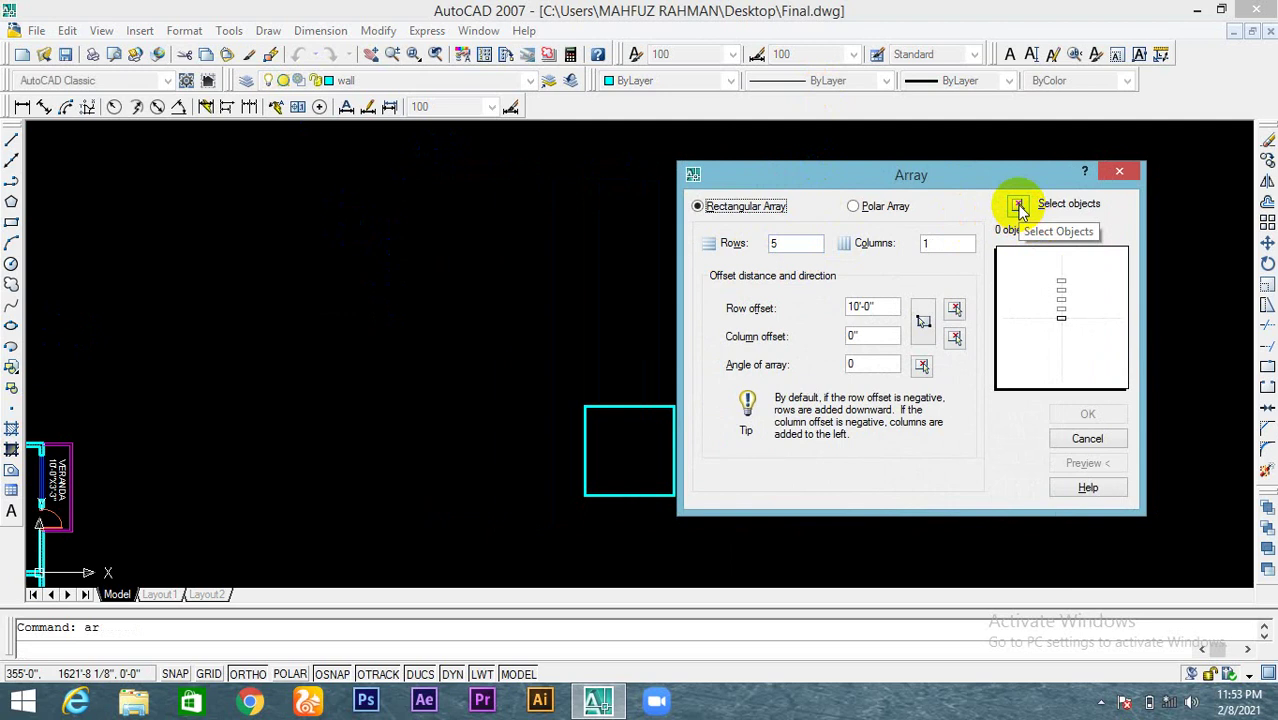
click(1018, 206)
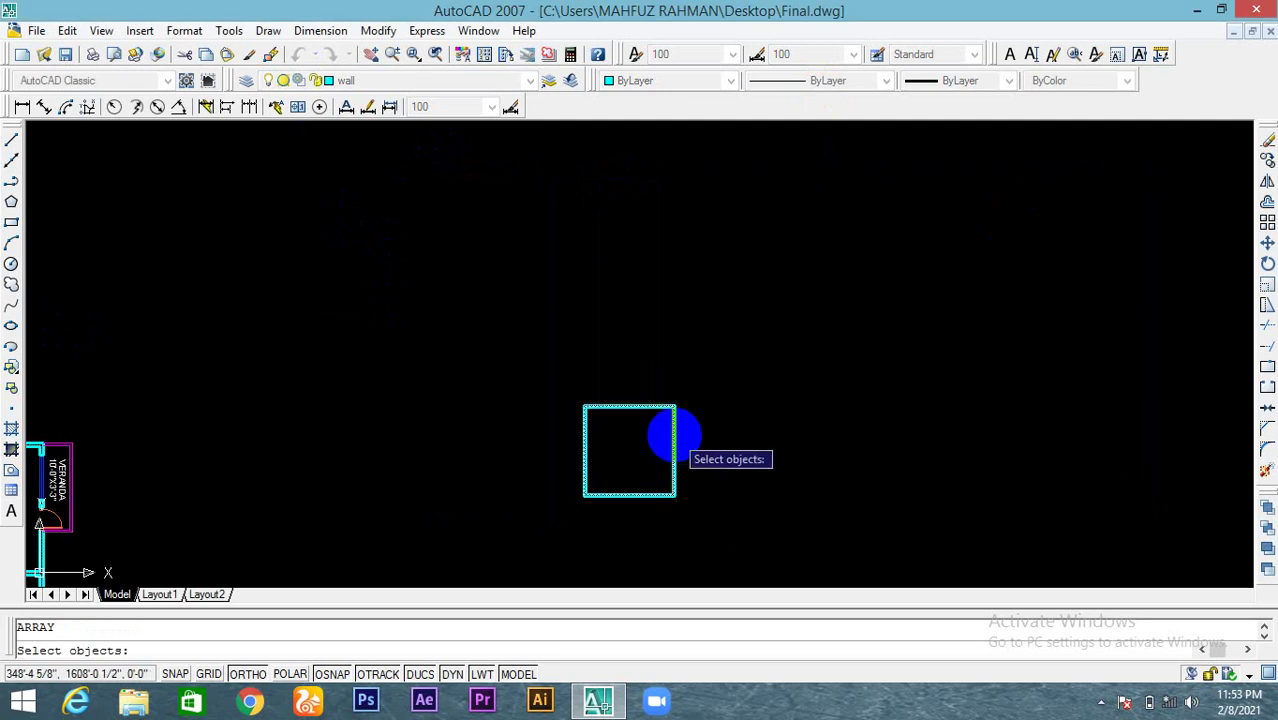
click(674, 435)
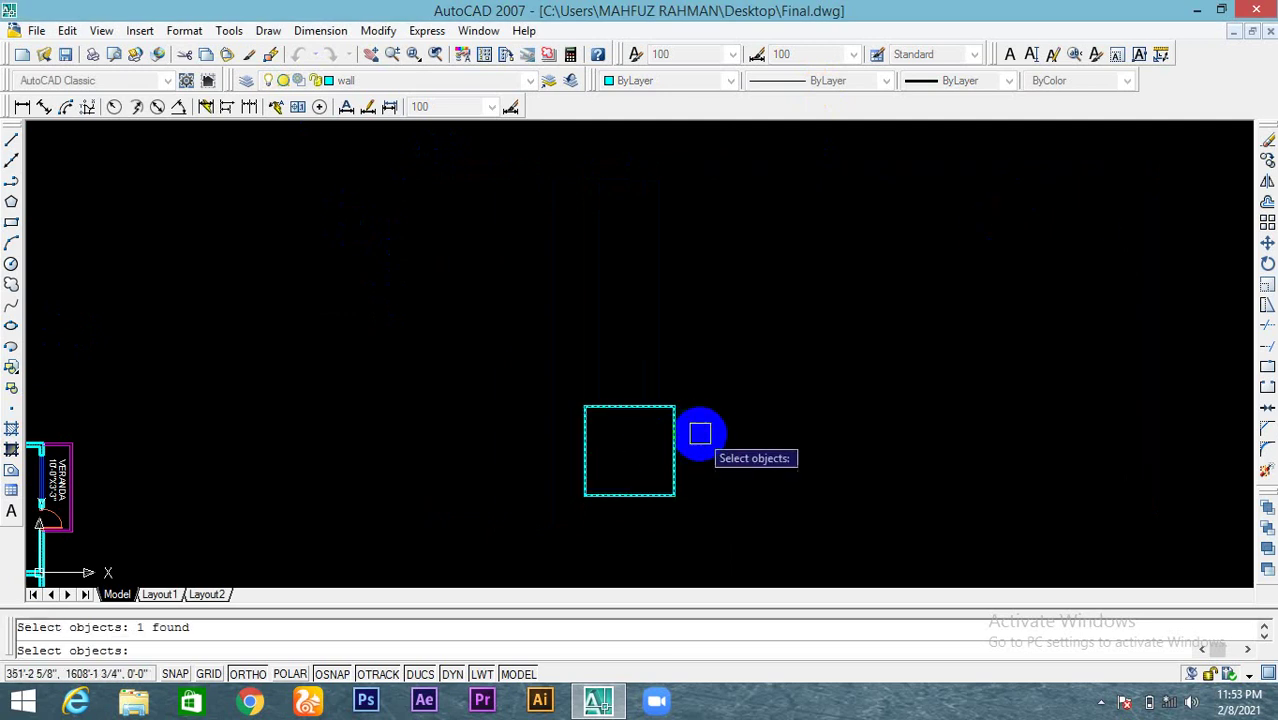
right_click(743, 401)
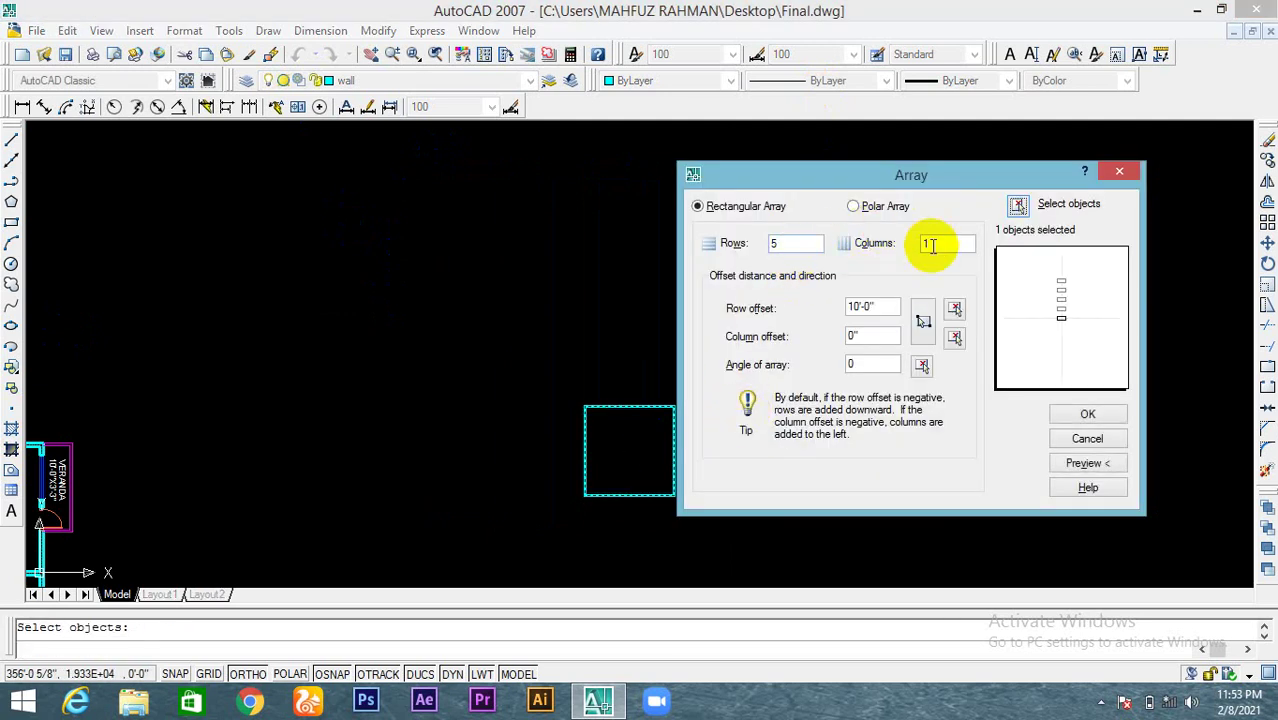
Step: Enter 5 rows, 1 column, a 10'-0" row offset and a 0 column offset in the Array dialog
drag(931, 245, 889, 246)
double_click(927, 245)
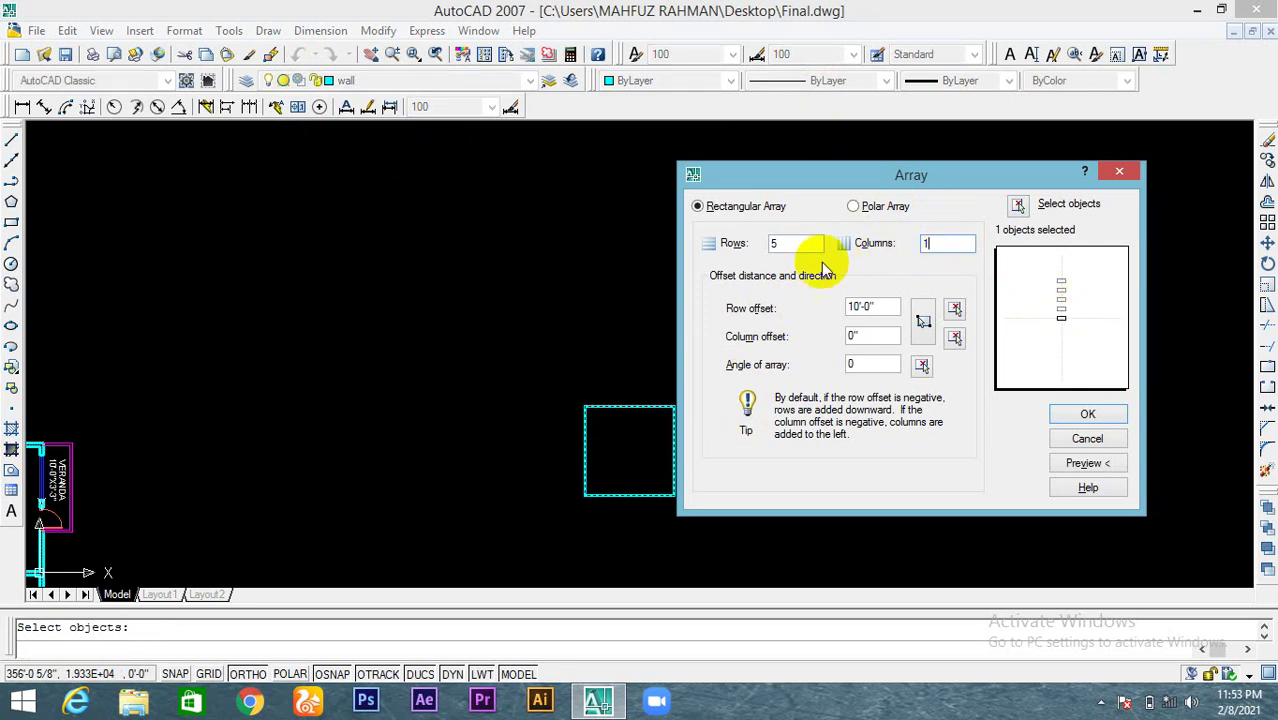
double_click(783, 249)
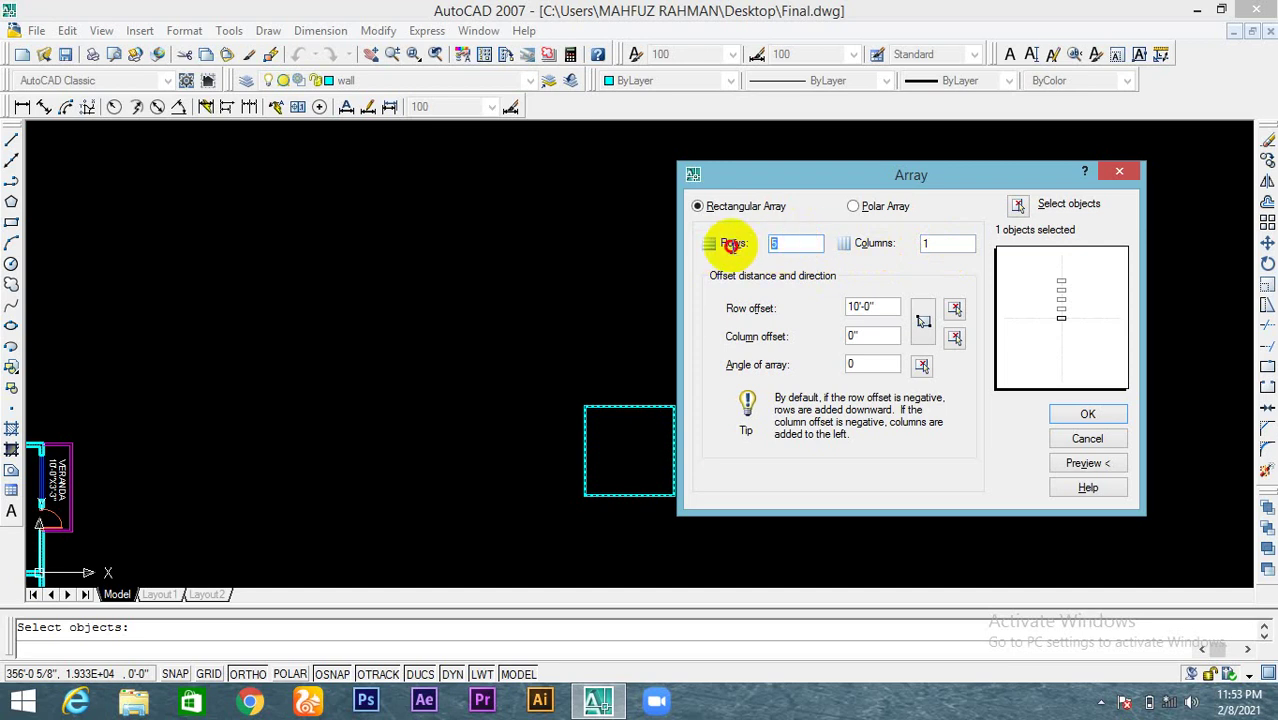
click(739, 244)
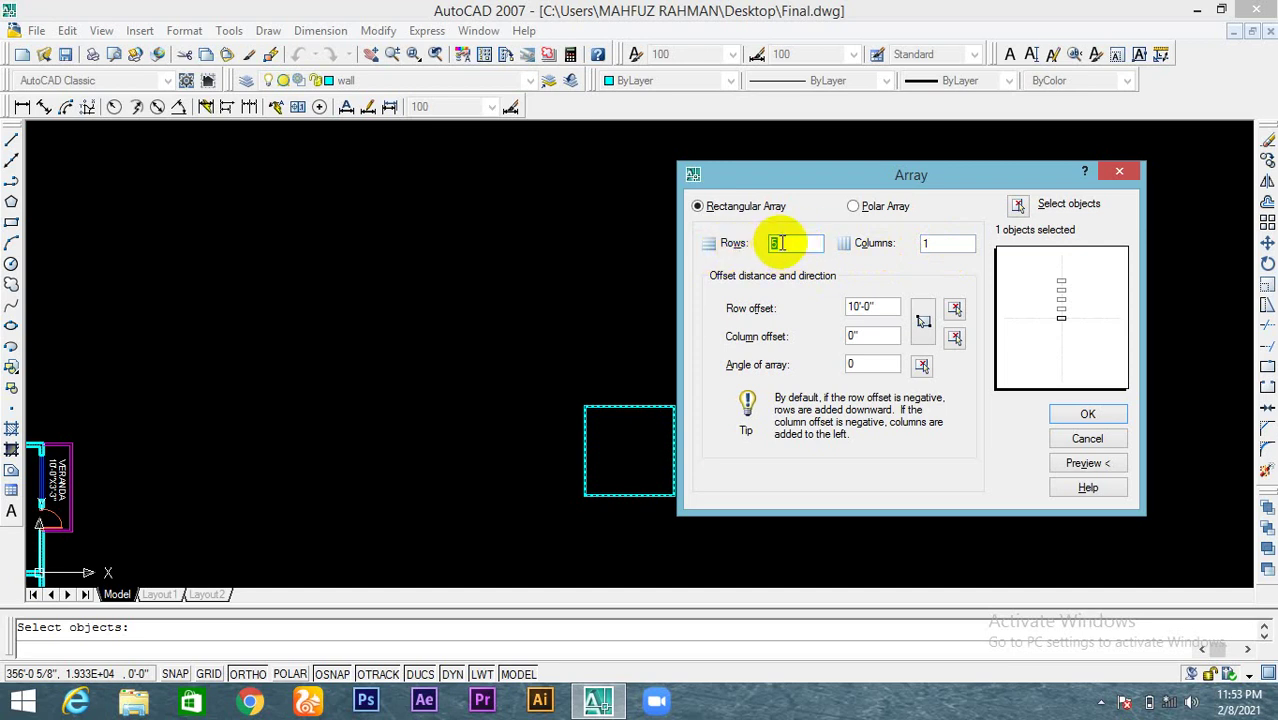
click(731, 243)
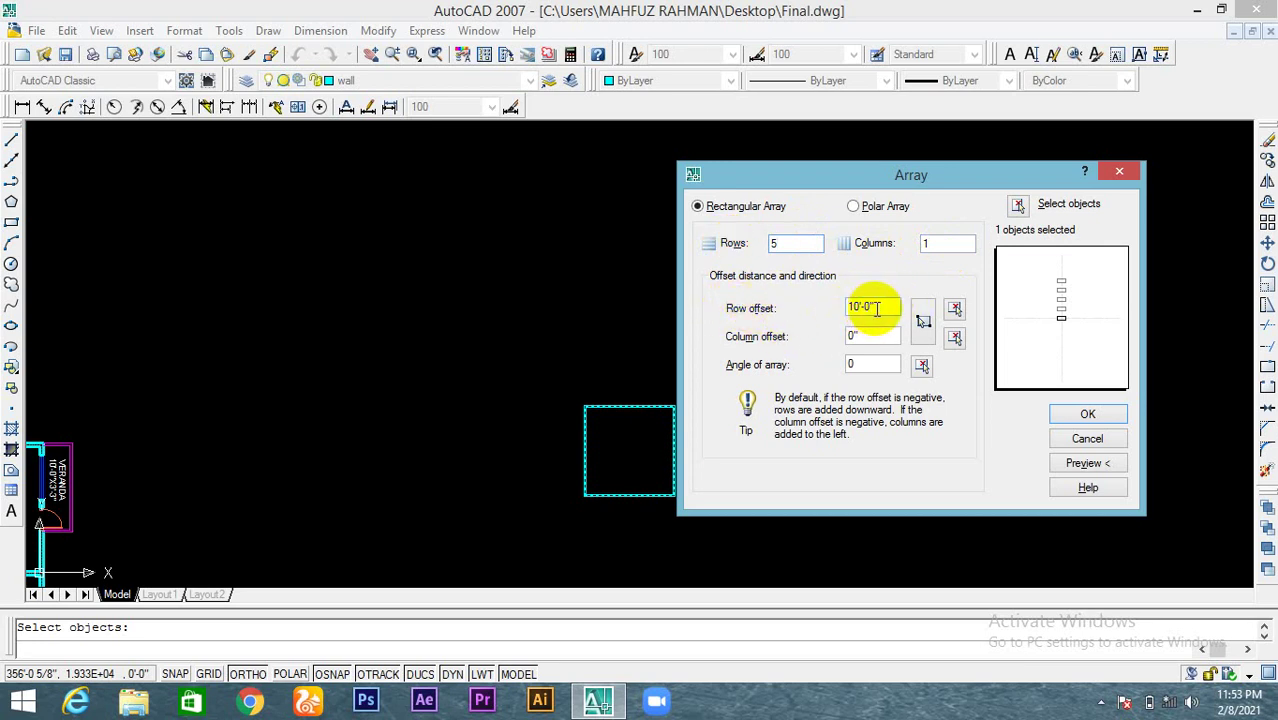
drag(877, 306, 822, 307)
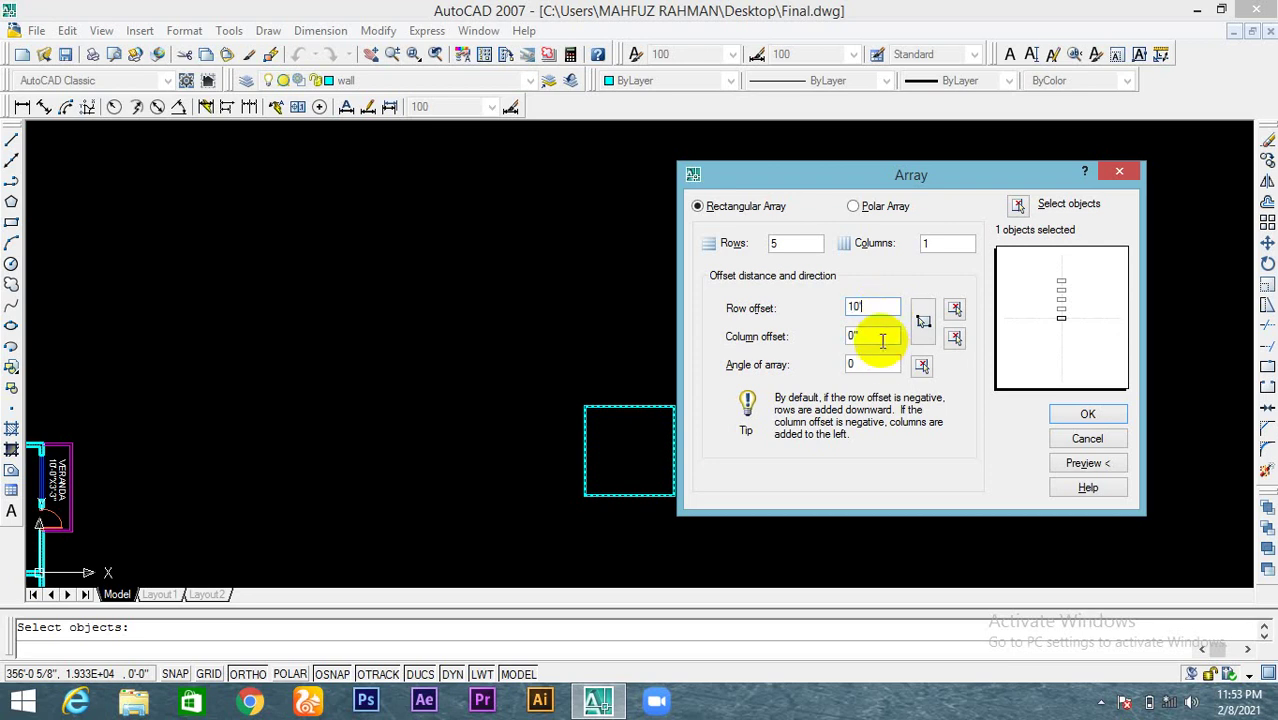
drag(882, 341, 792, 336)
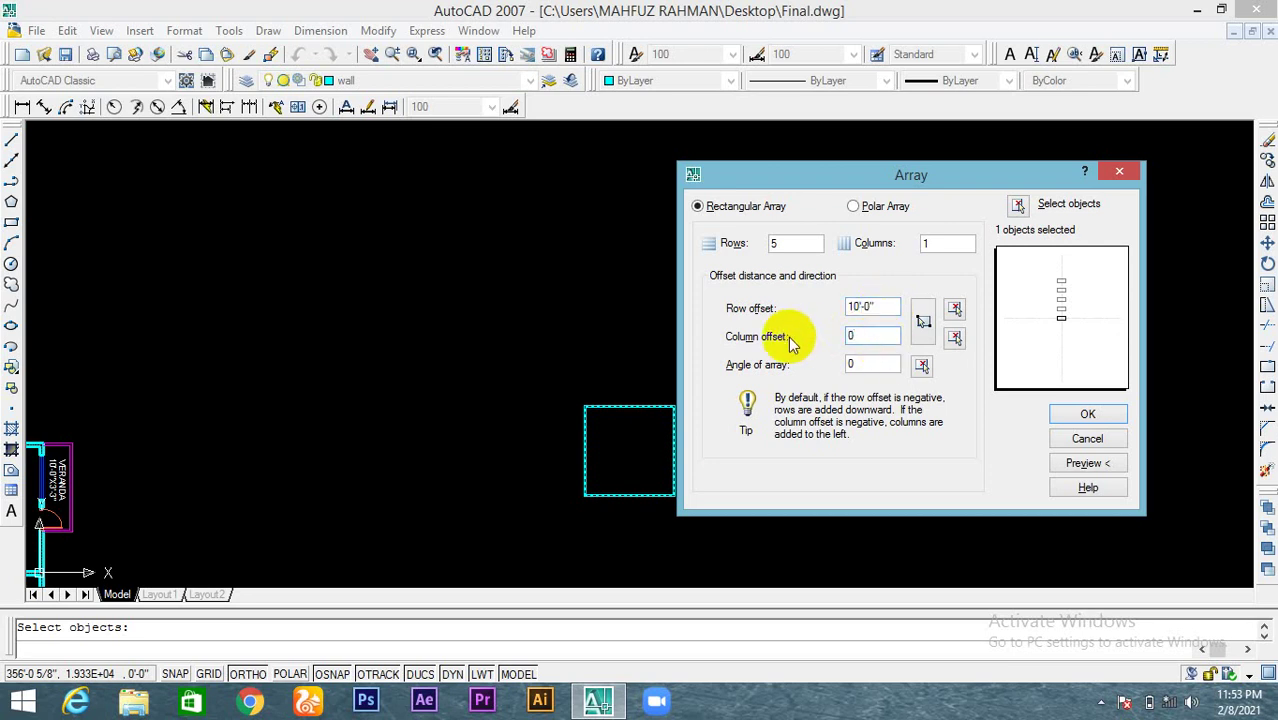
double_click(858, 337)
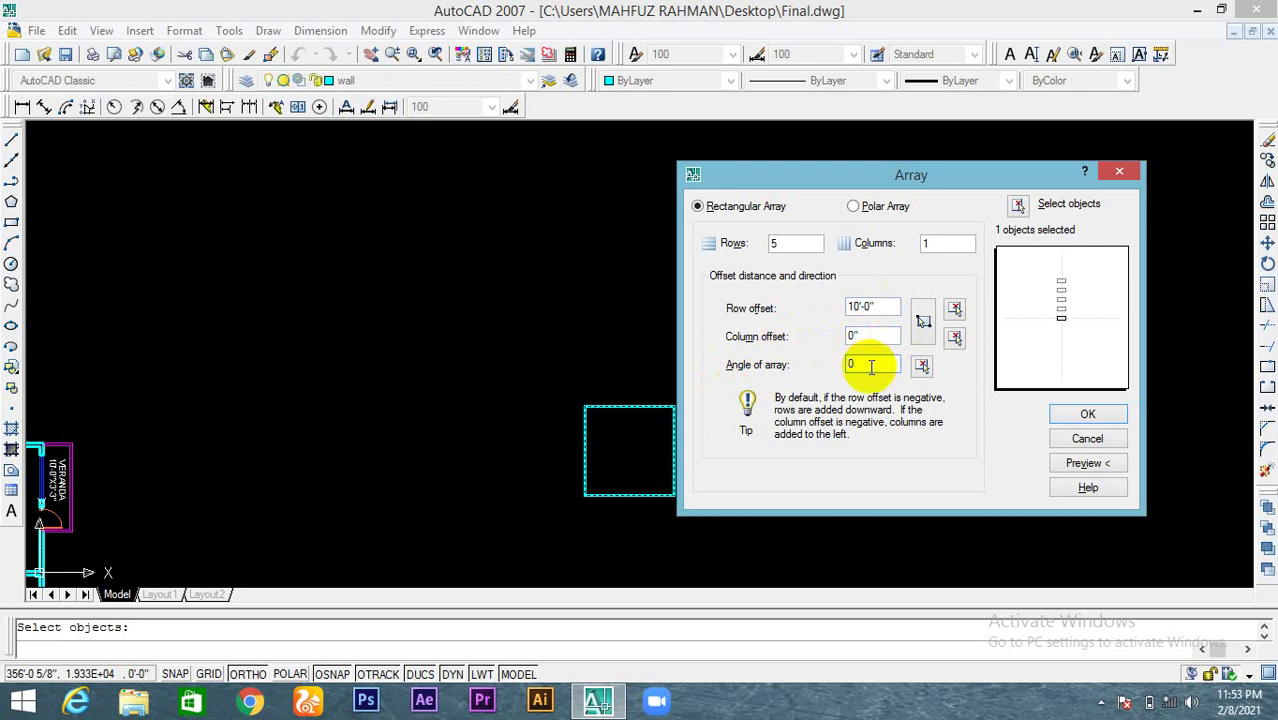
click(1090, 416)
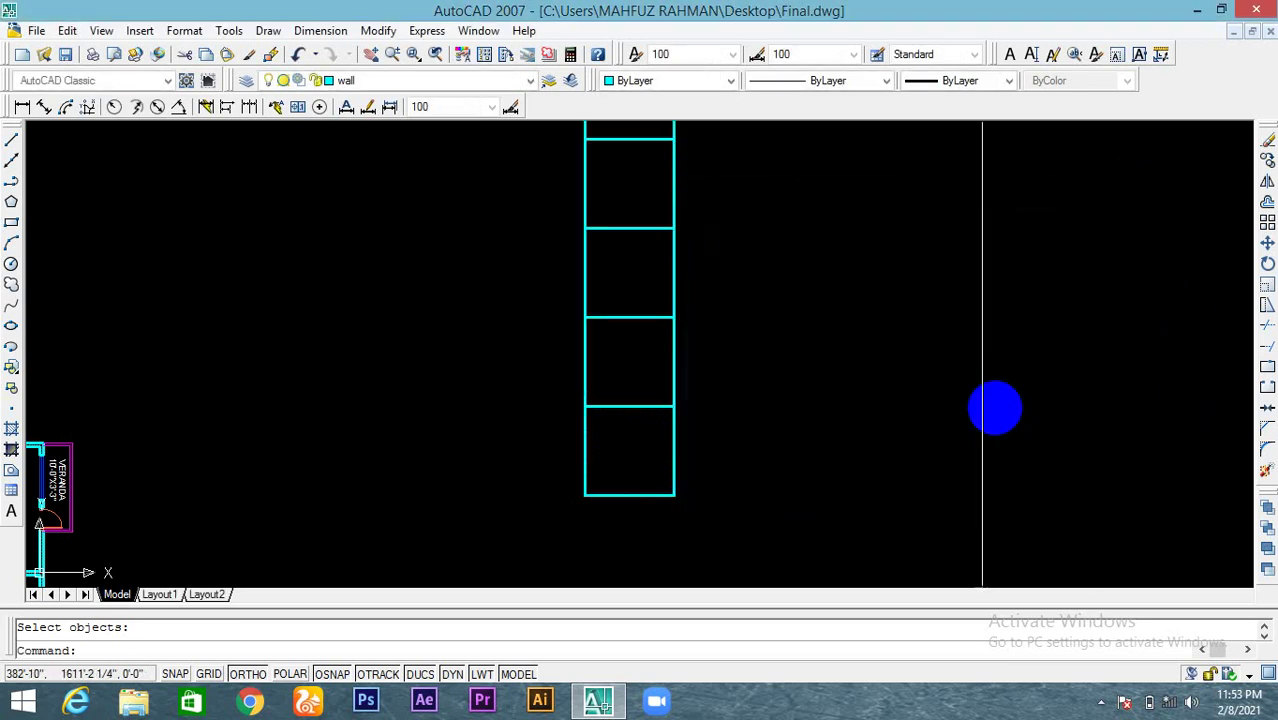
scroll(833, 394, down, 3)
scroll(820, 387, up, 3)
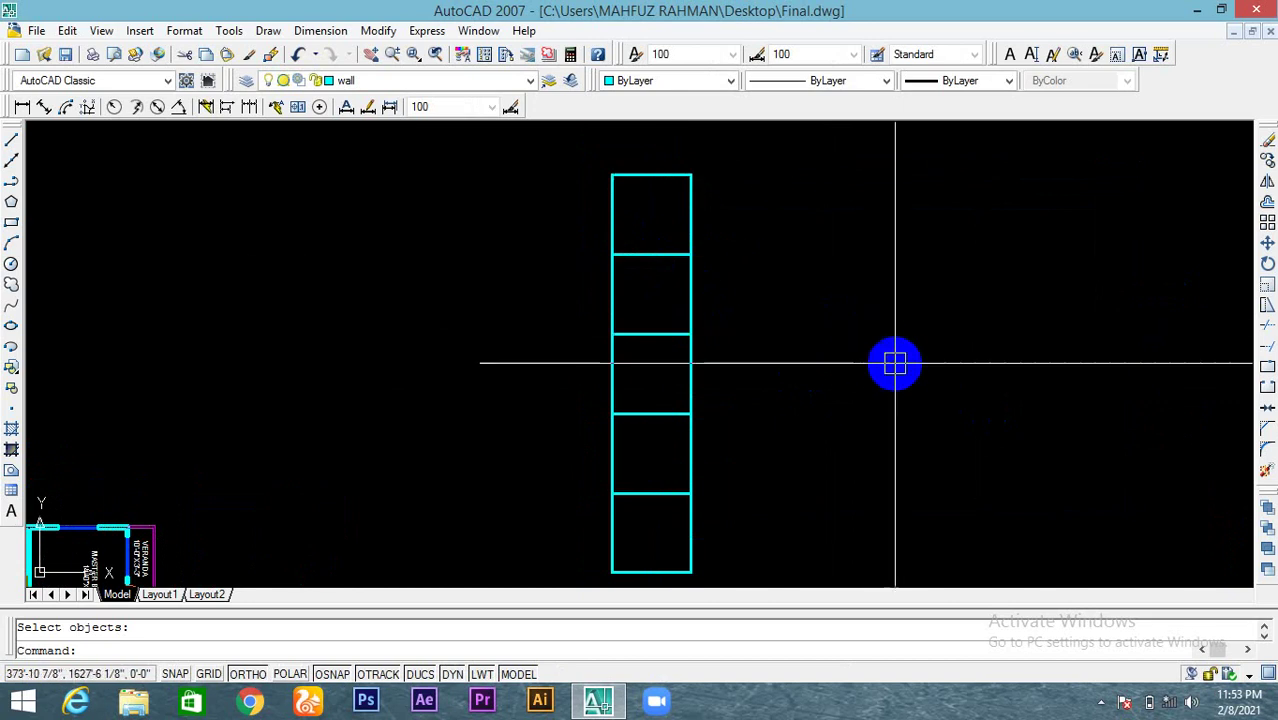
key(Escape)
middle_drag(842, 362, 652, 346)
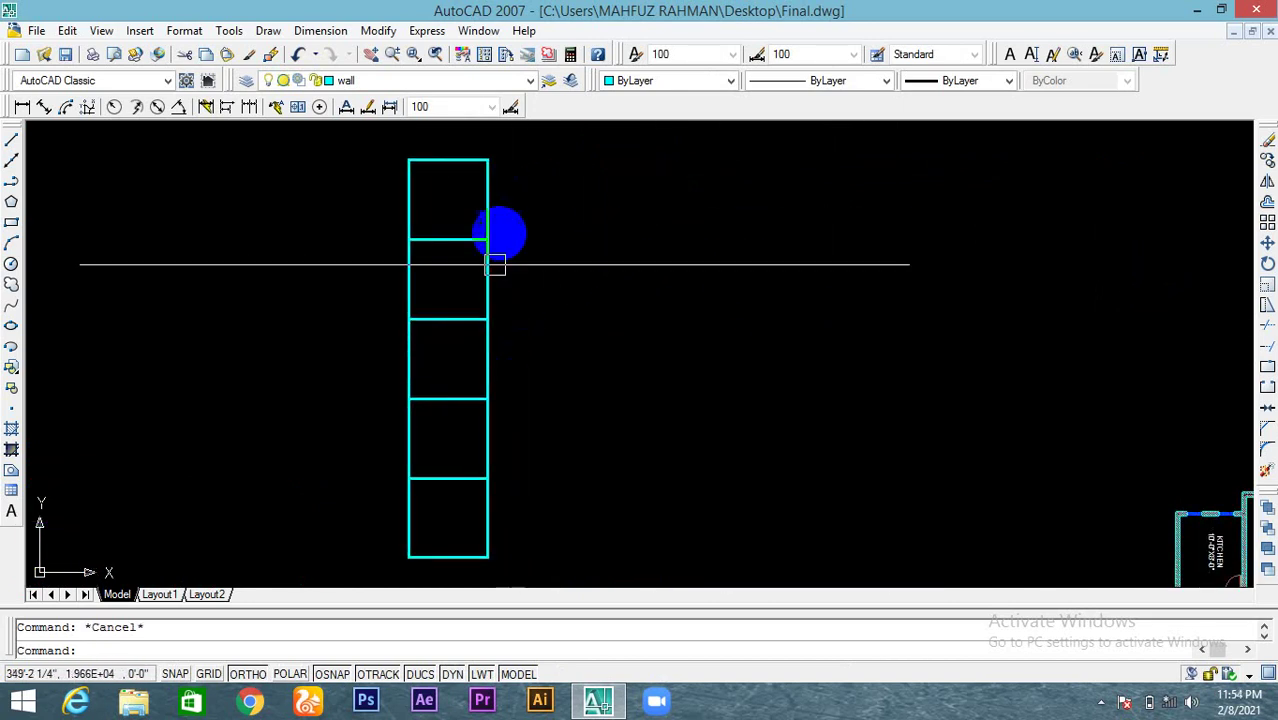
middle_drag(637, 373, 595, 371)
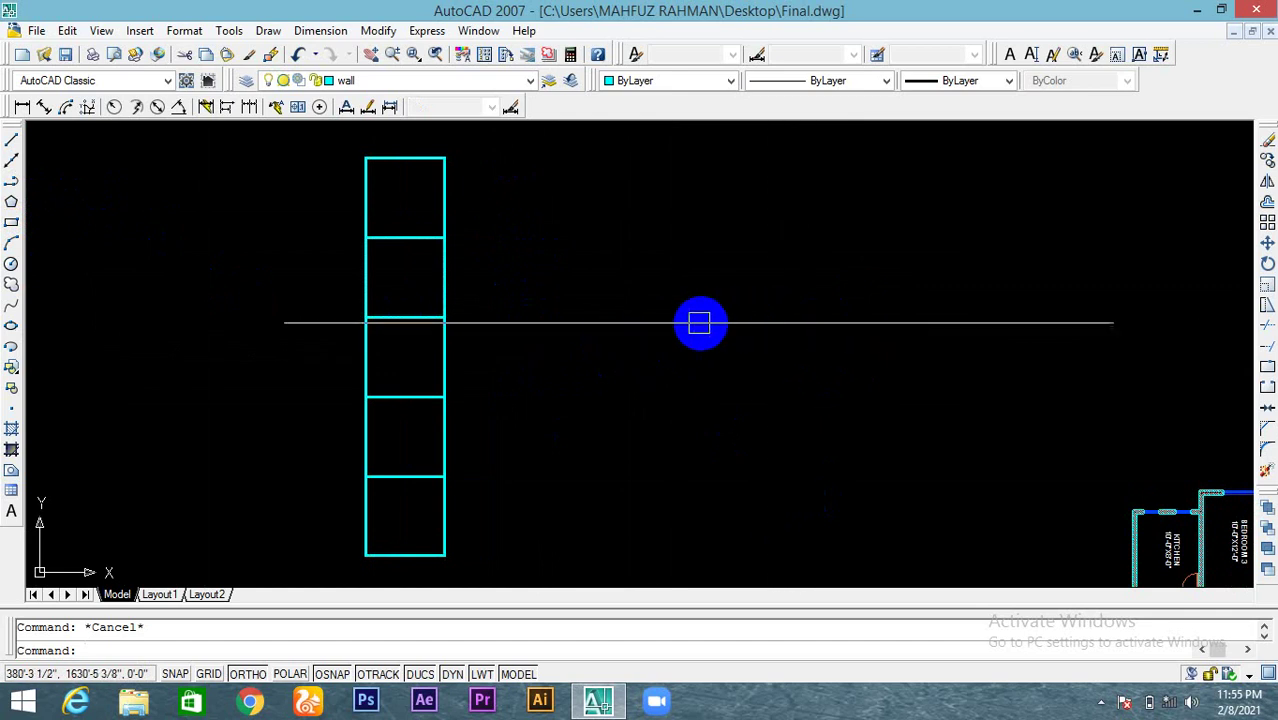
Step: Draw a circle right of the five squares by picking its centre point and radius
click(11, 264)
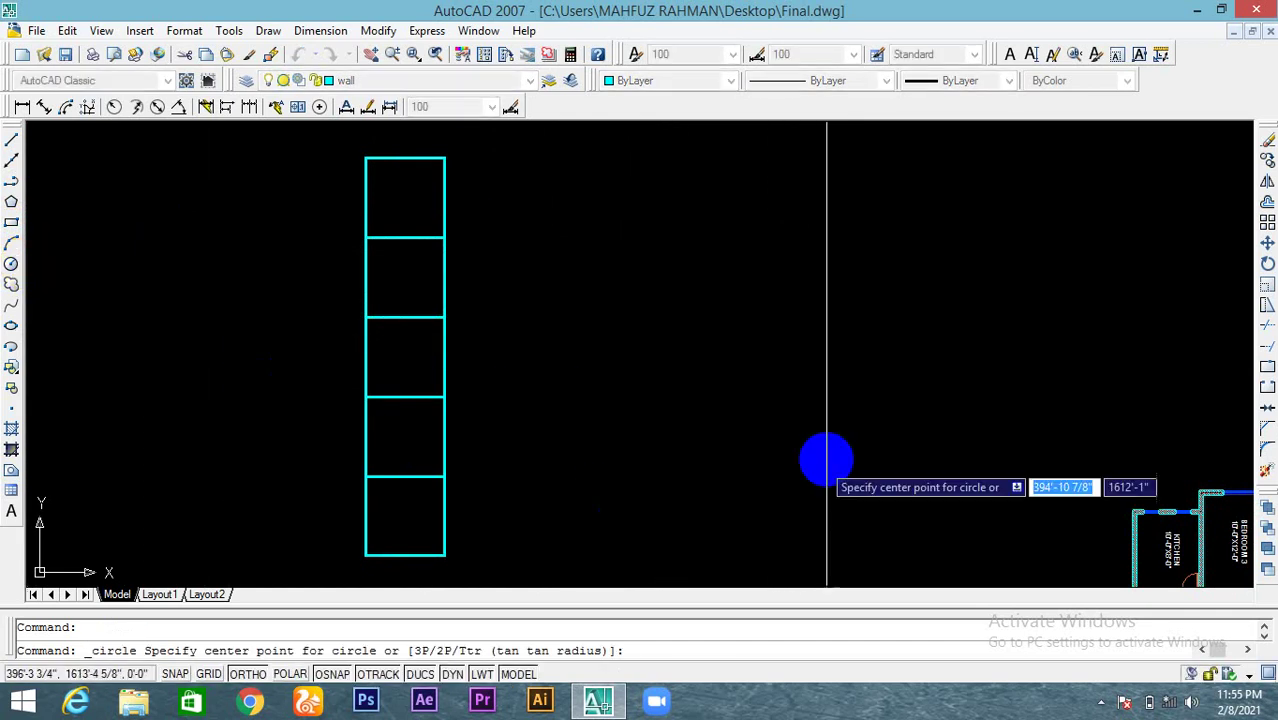
click(744, 322)
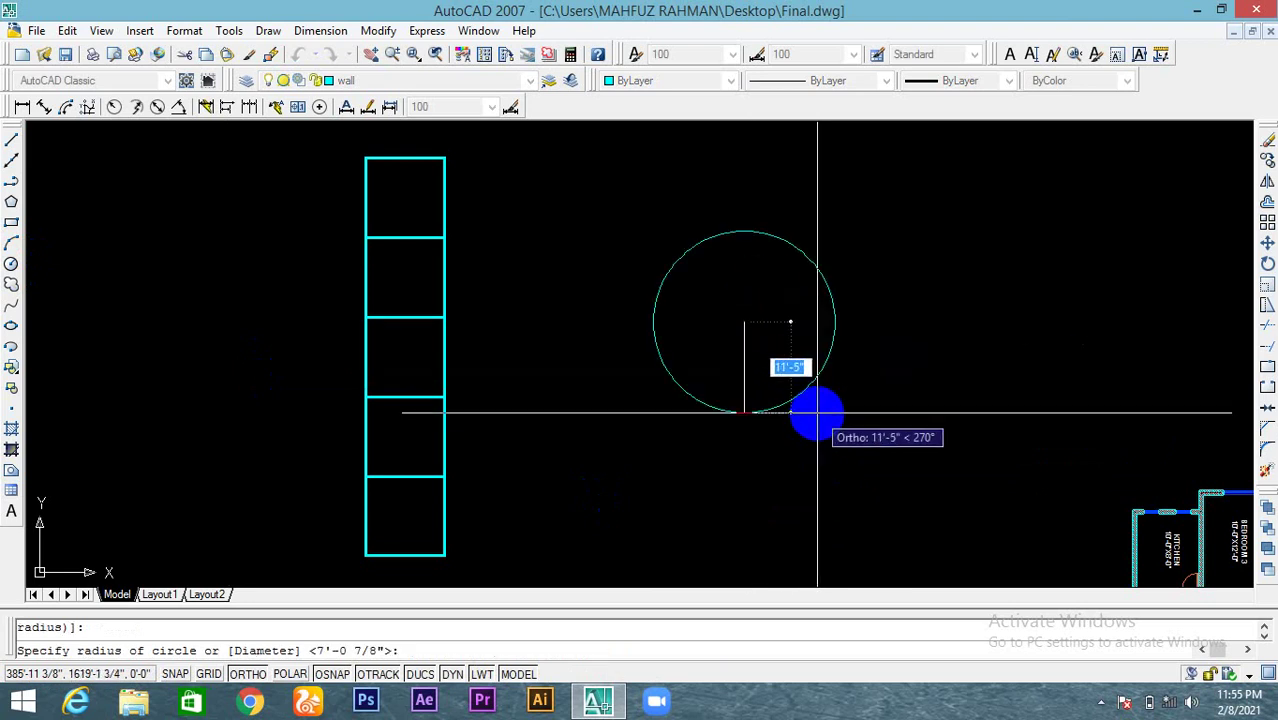
click(818, 412)
key(Escape)
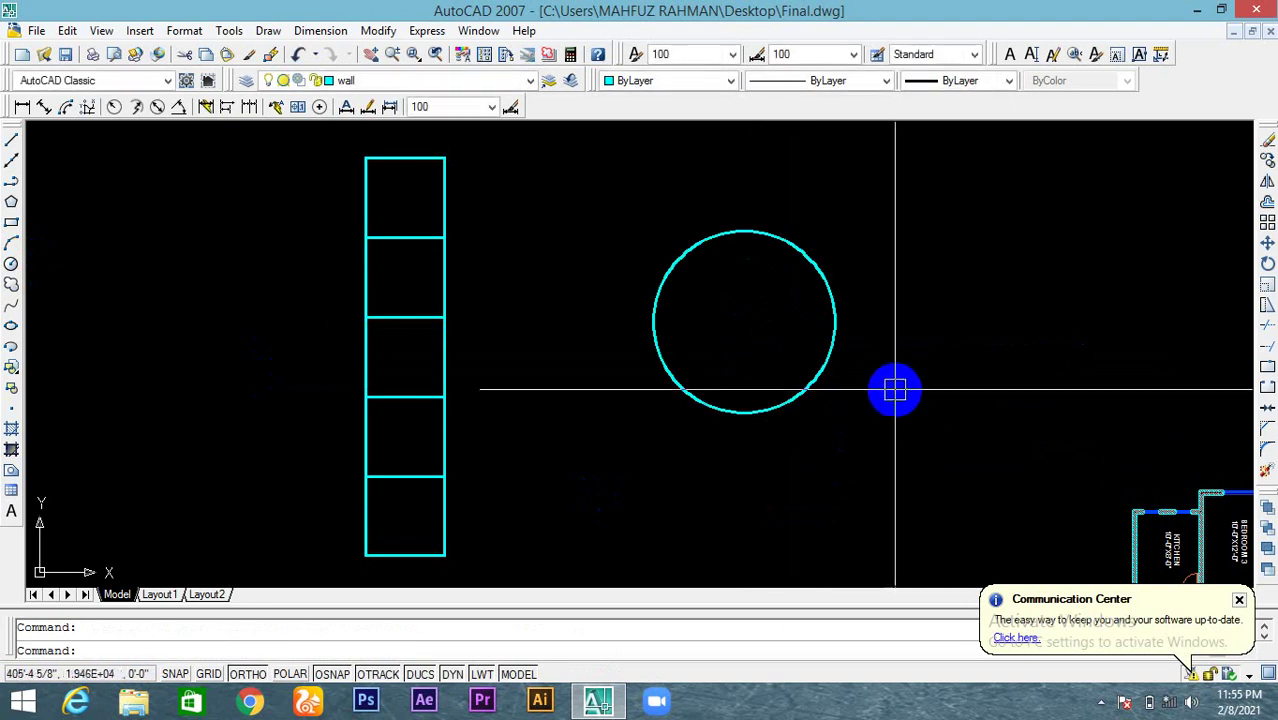
Step: Turn on Ortho, draw a tiny rectangle by mistake, and erase it
click(11, 222)
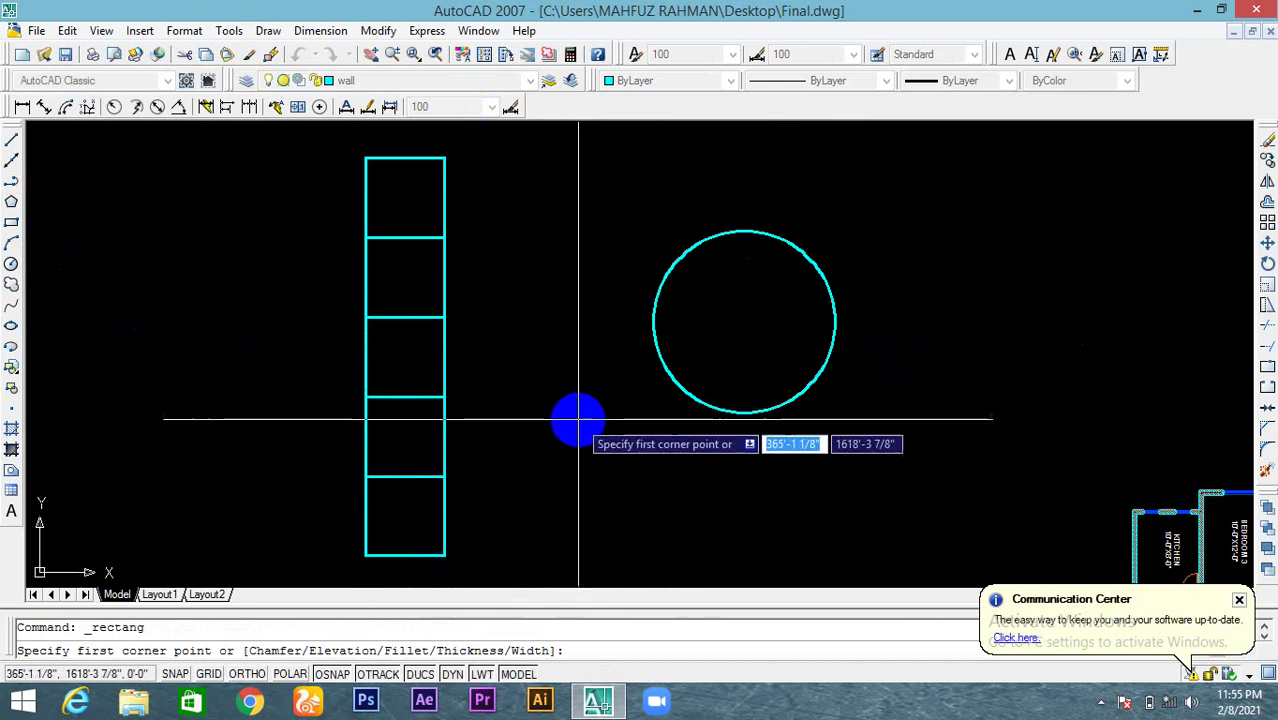
key(F8)
click(632, 388)
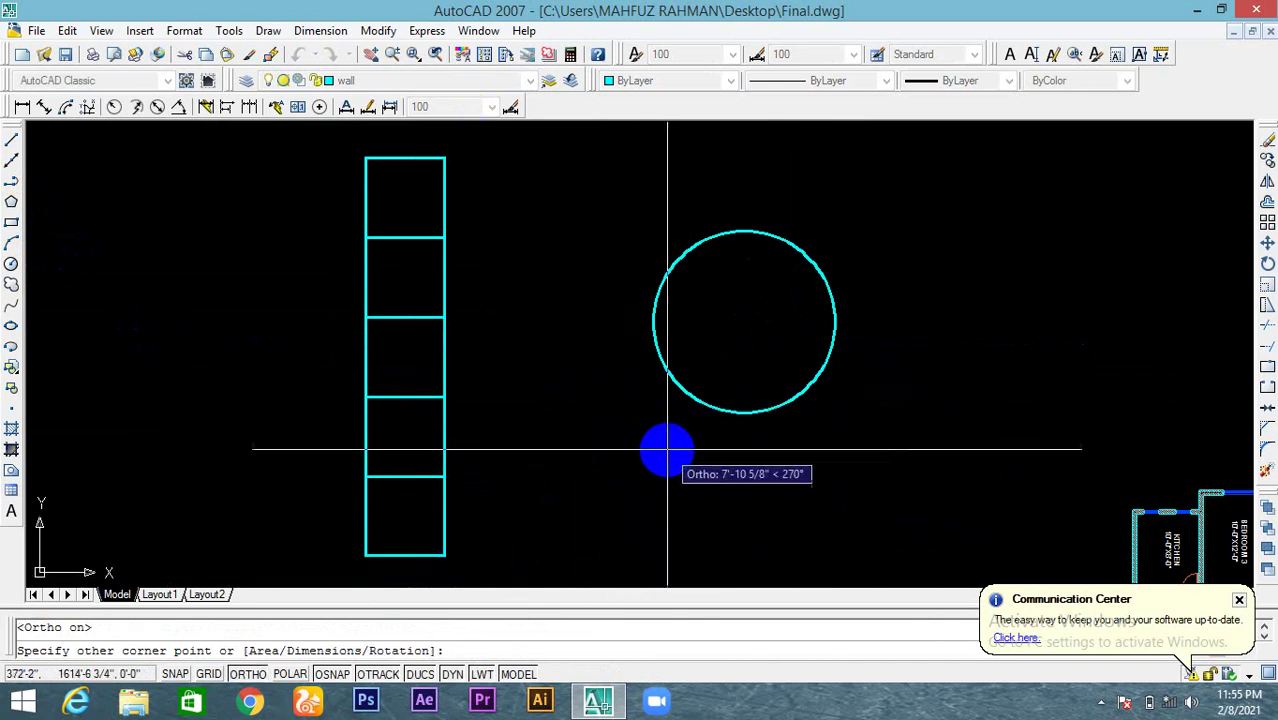
click(636, 384)
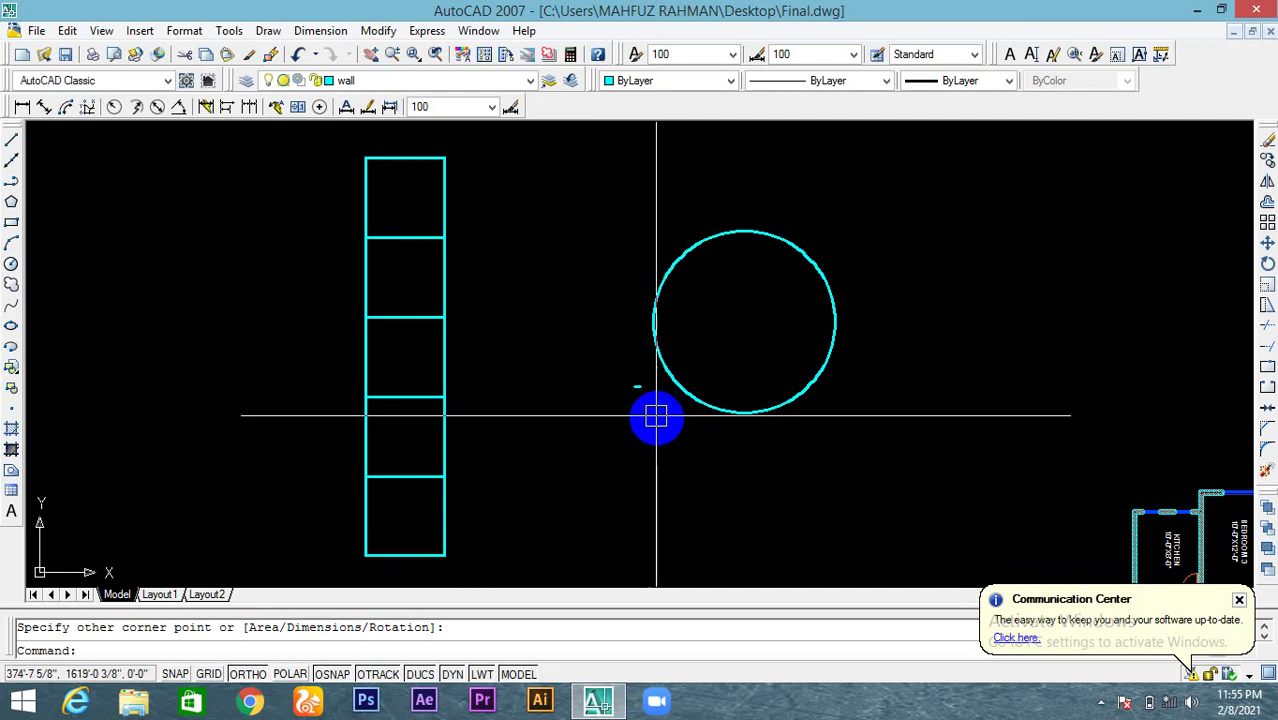
key(Escape)
click(645, 400)
click(621, 376)
key(Delete)
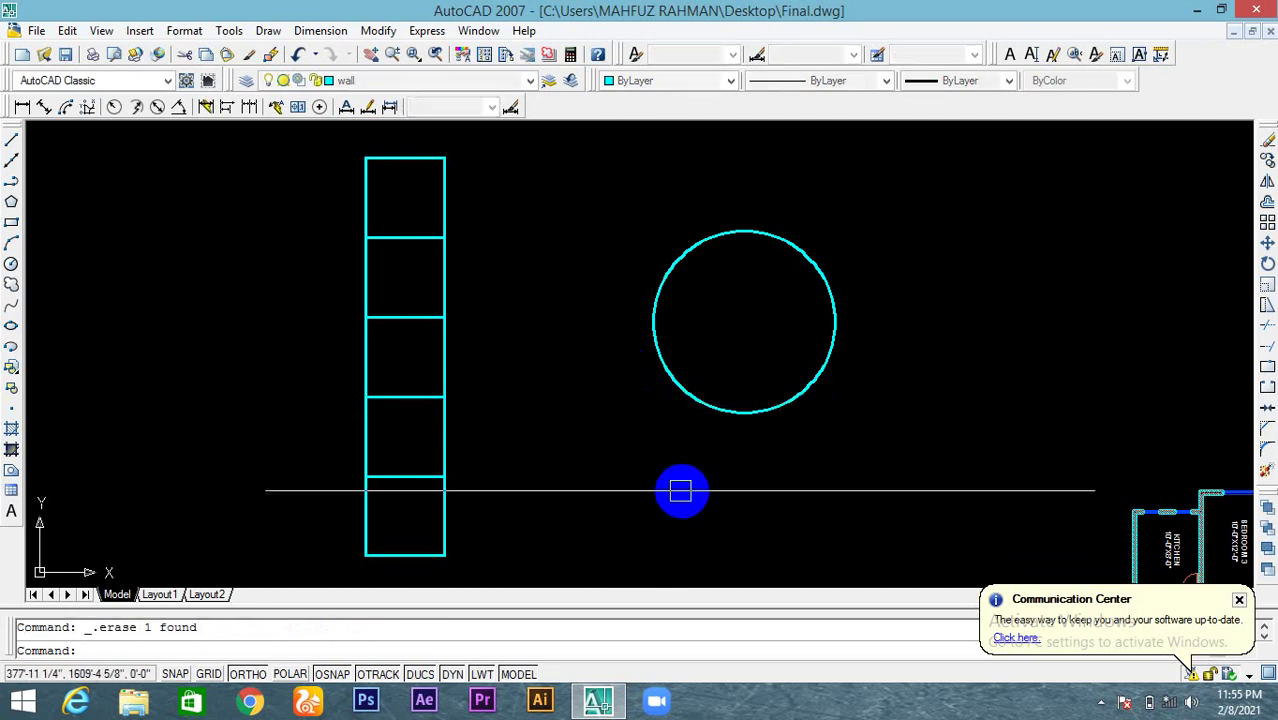
key(Escape)
Step: Redraw a small rectangle at the circle's lower left and select it
click(12, 222)
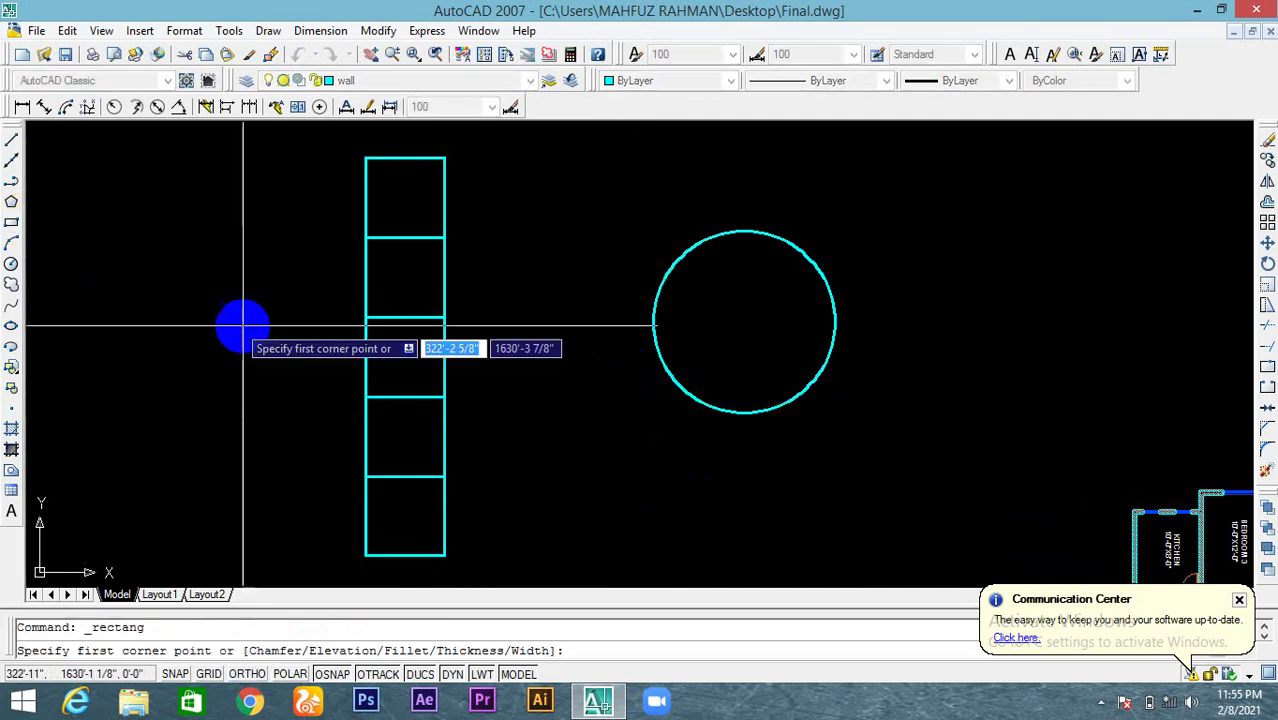
click(637, 386)
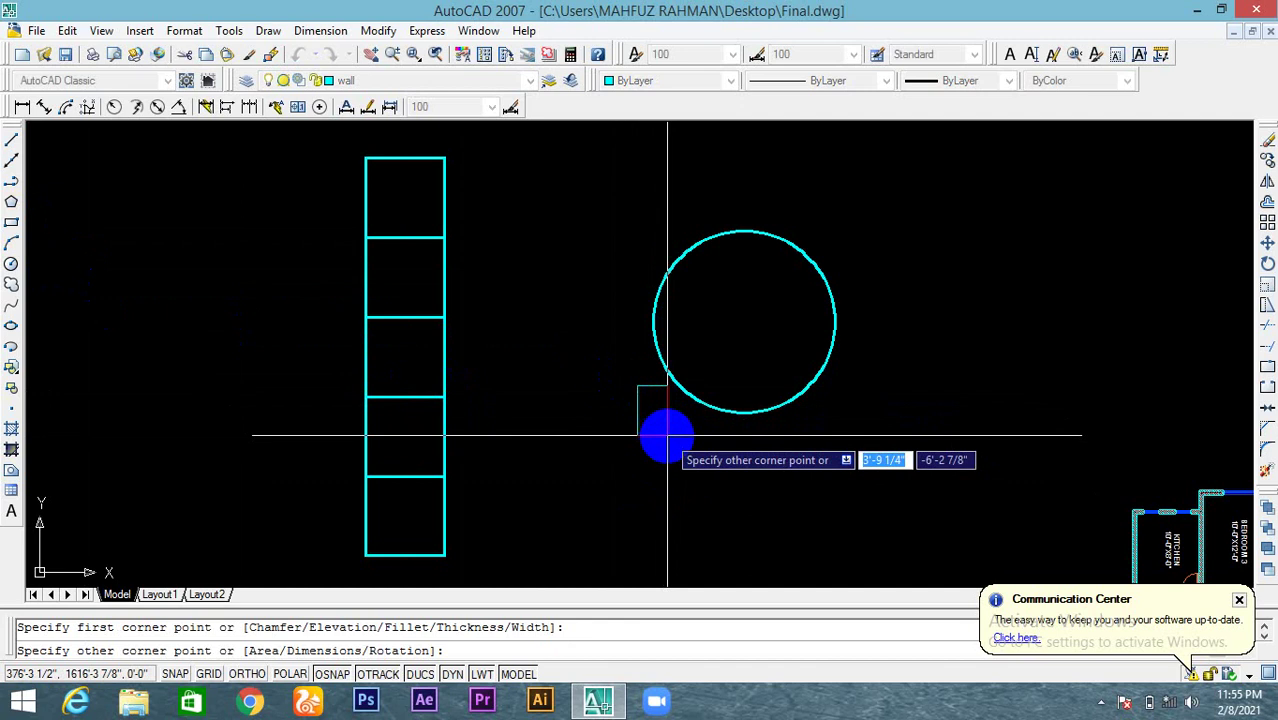
click(668, 436)
click(656, 434)
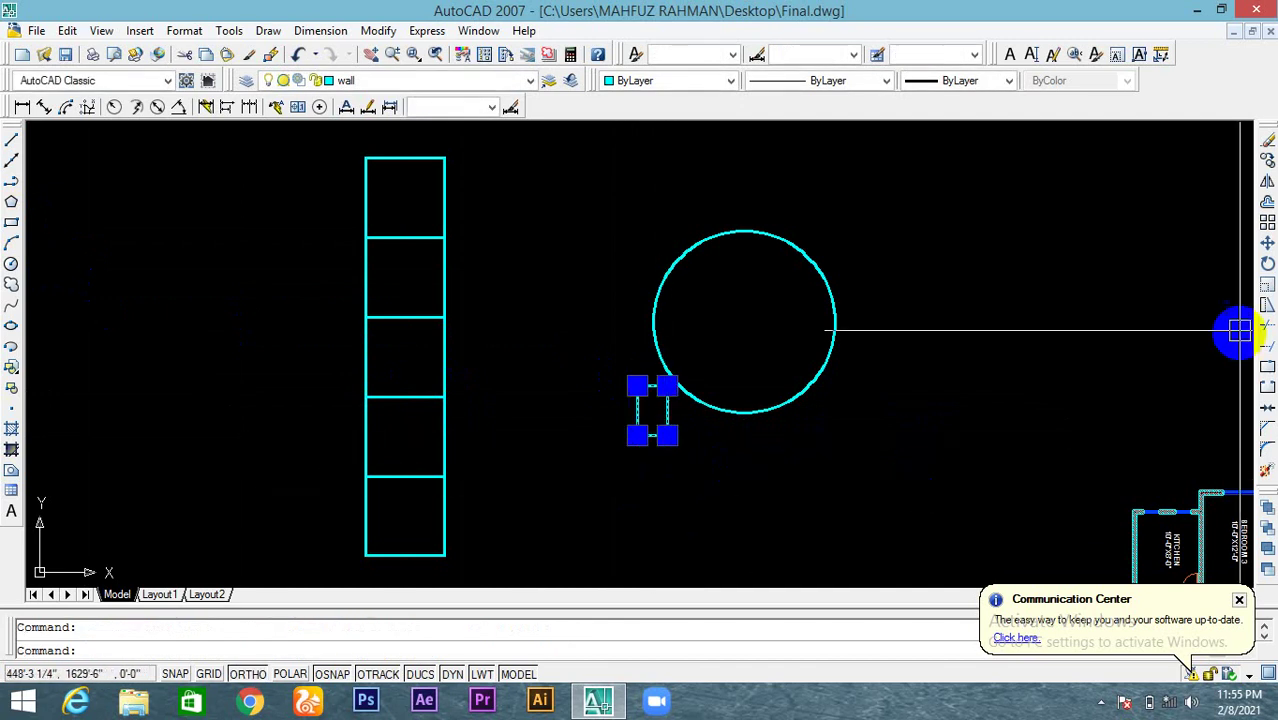
Step: Rotate the small rectangle about its corner so it tilts against the circle
click(1267, 245)
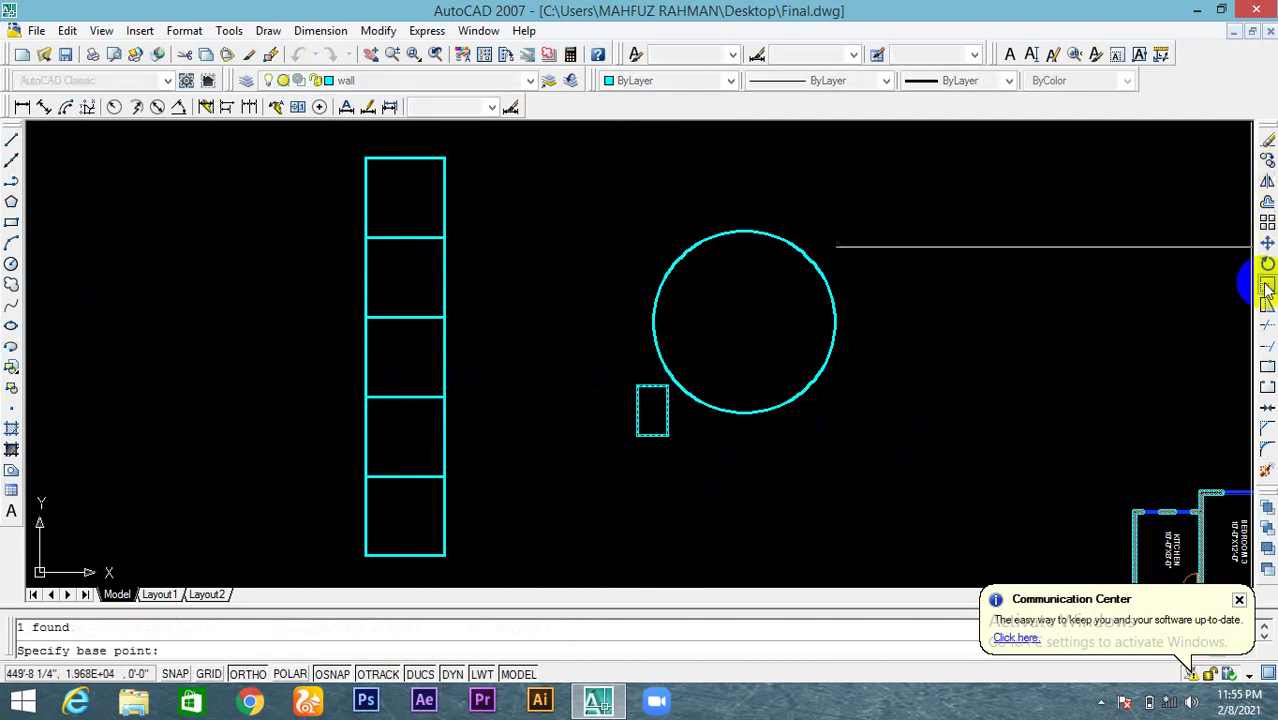
click(667, 435)
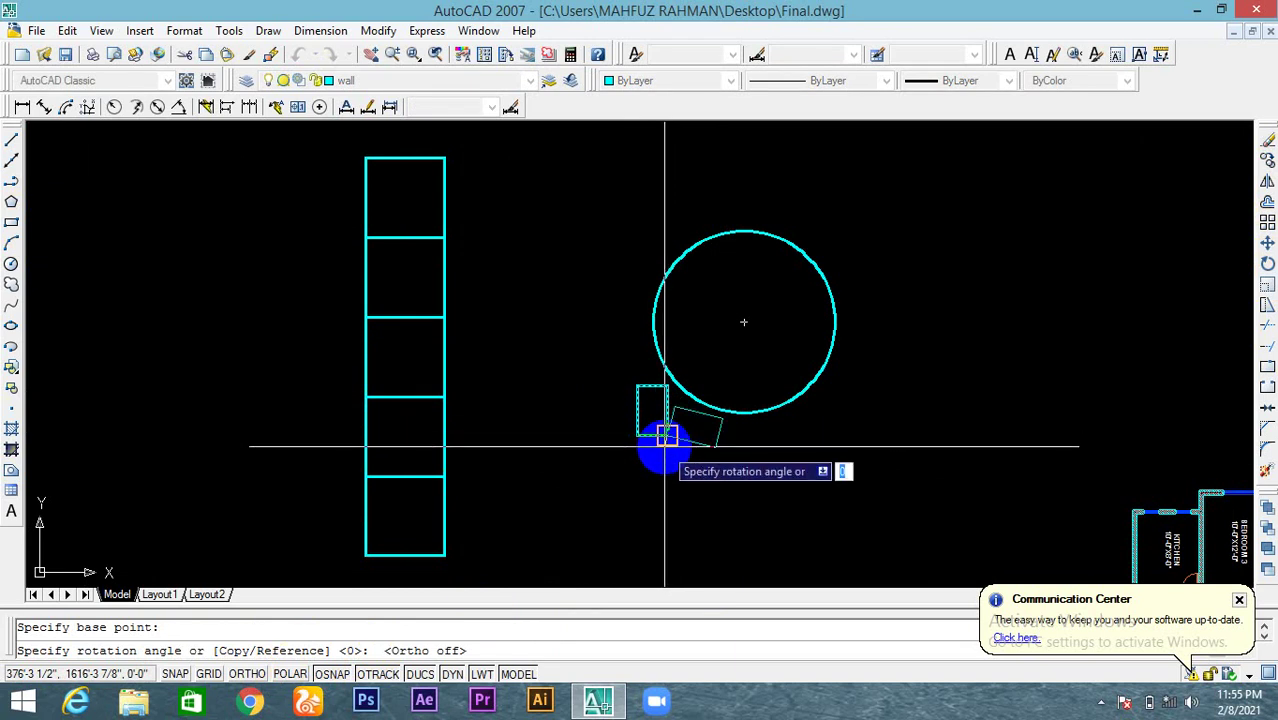
key(Return)
click(668, 437)
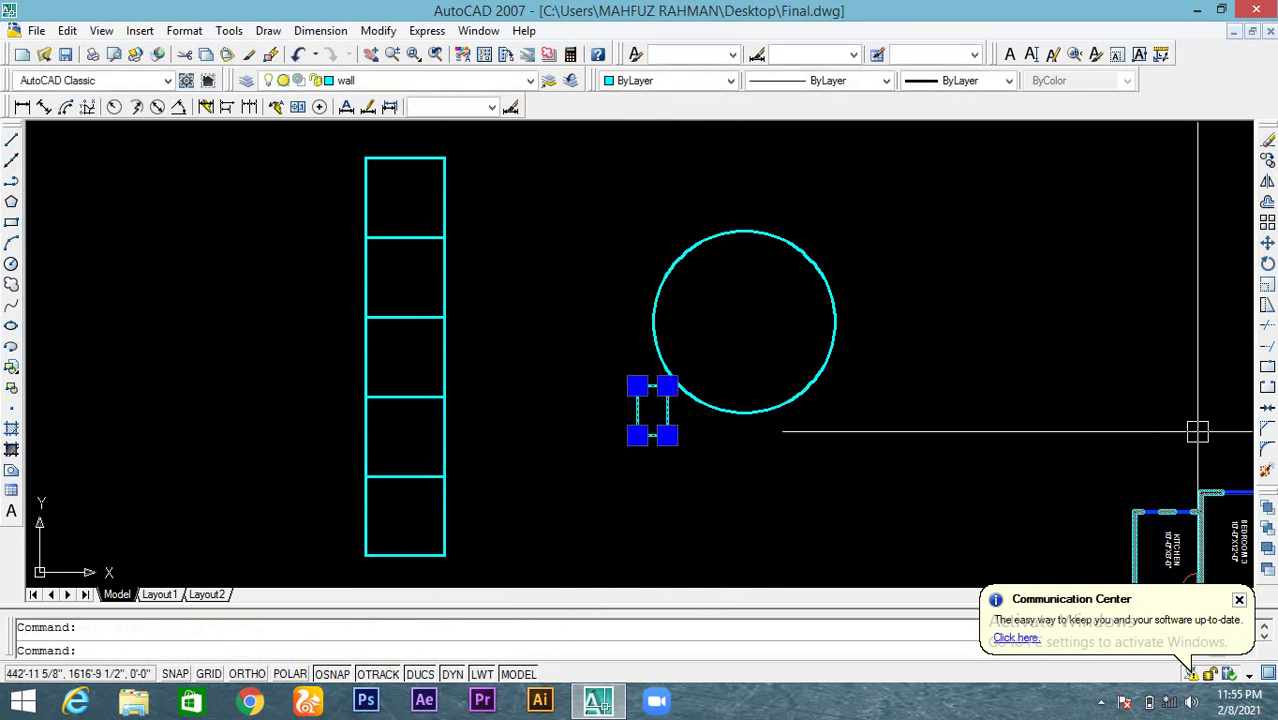
click(1267, 263)
click(666, 435)
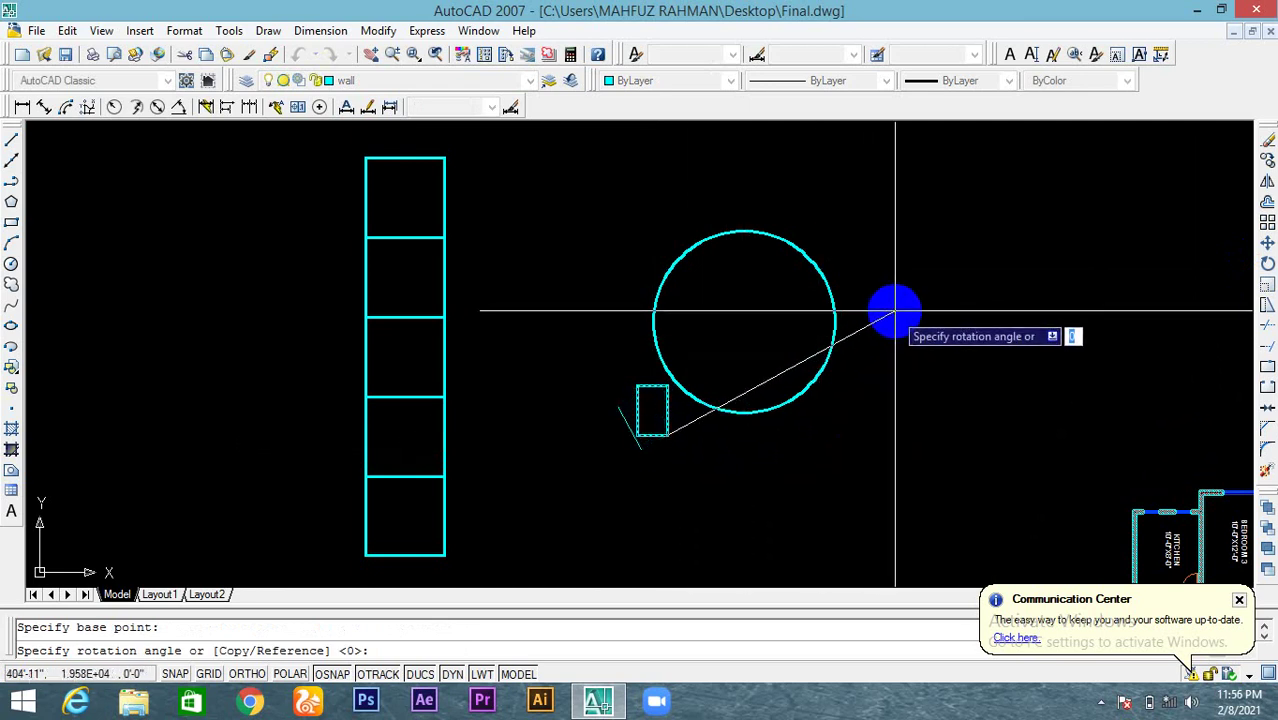
click(895, 311)
key(Escape)
Step: Try moving and re-rotating the tilted rectangle, cancelling both to keep its current tilt
click(645, 422)
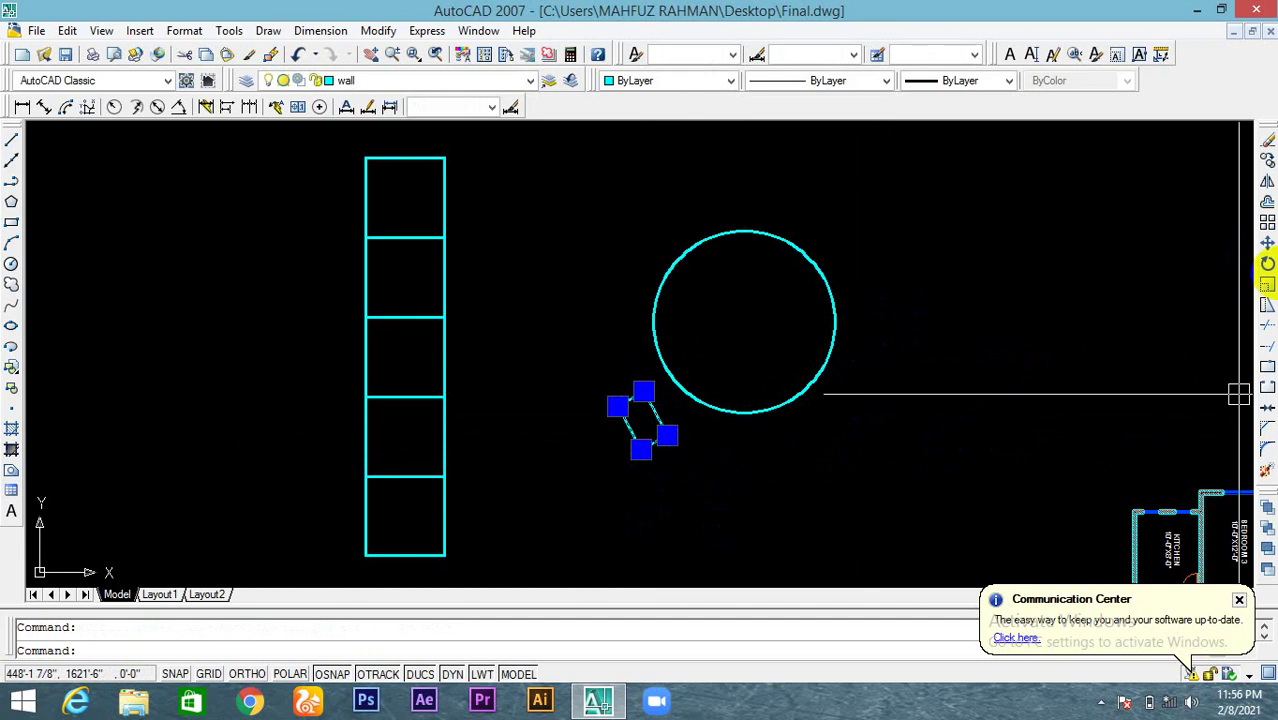
click(1267, 242)
click(672, 433)
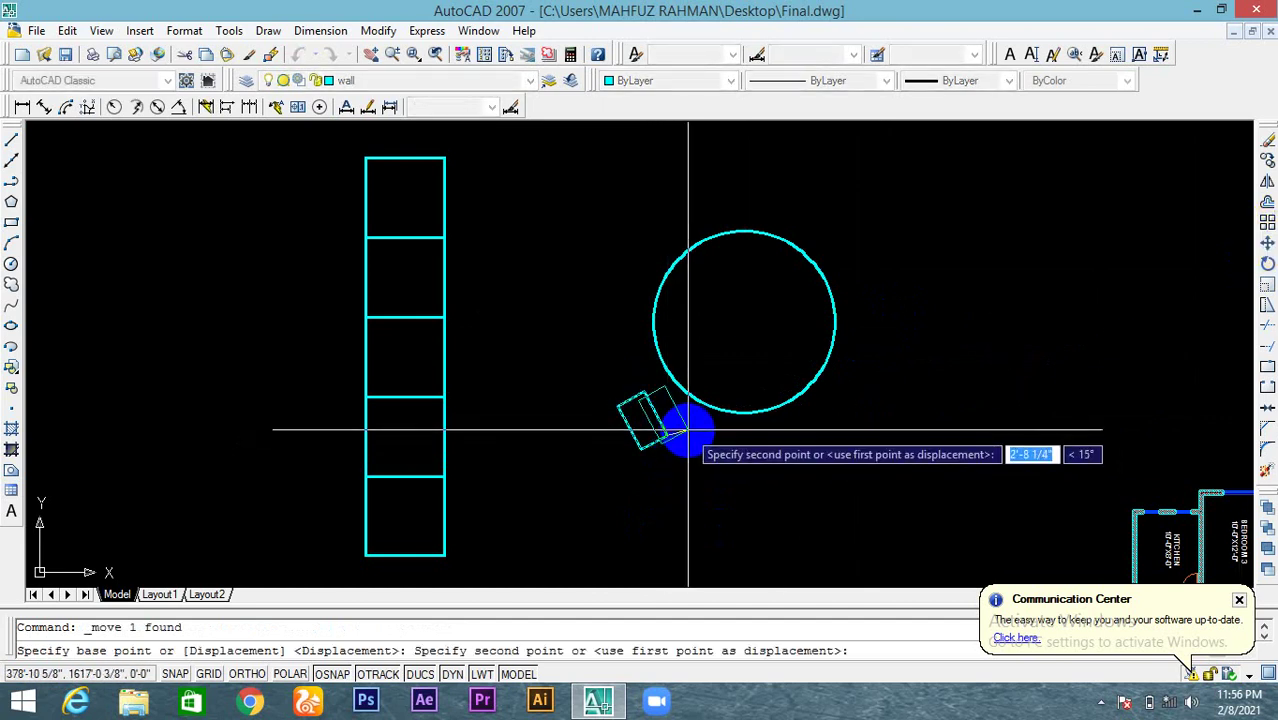
key(Escape)
click(685, 428)
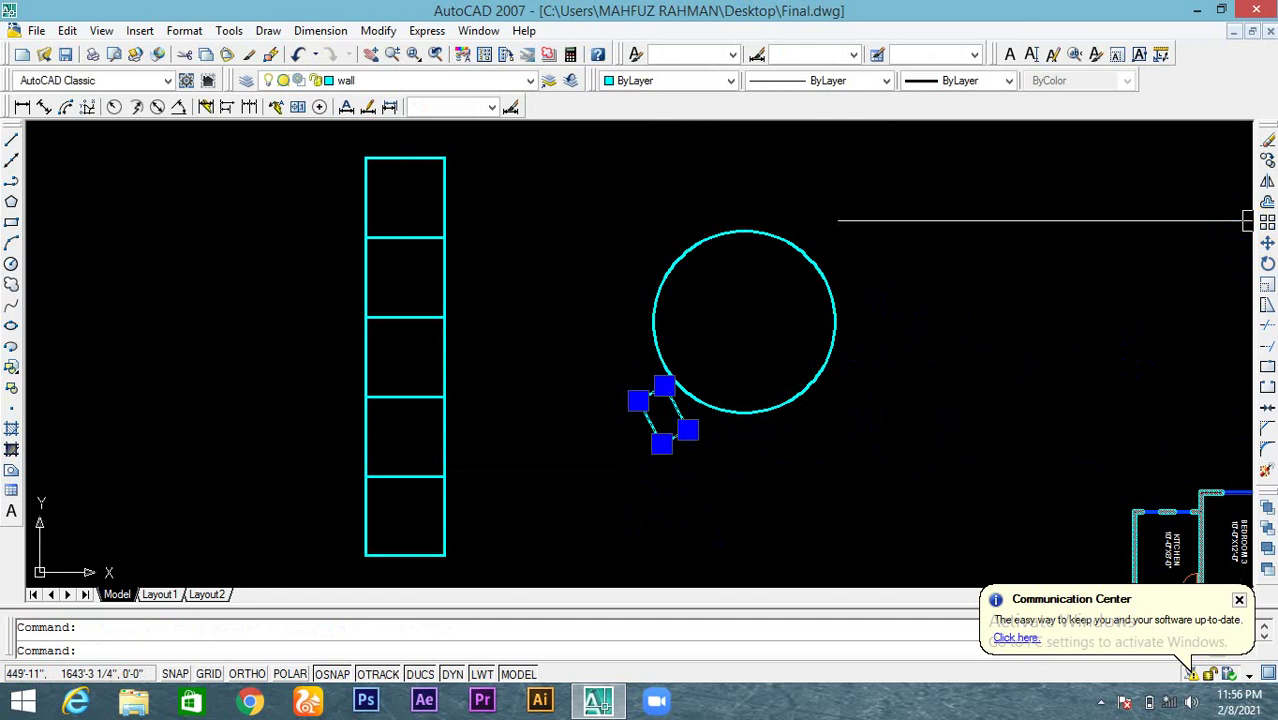
click(1267, 262)
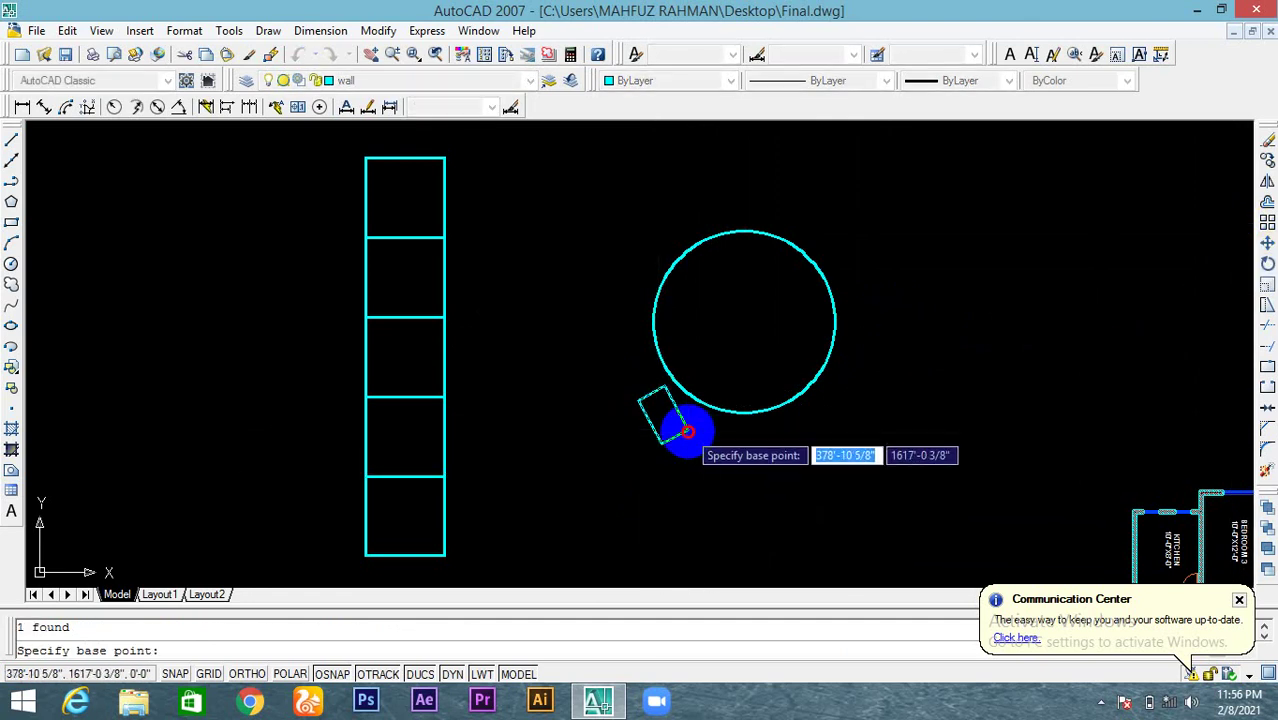
click(695, 427)
key(Escape)
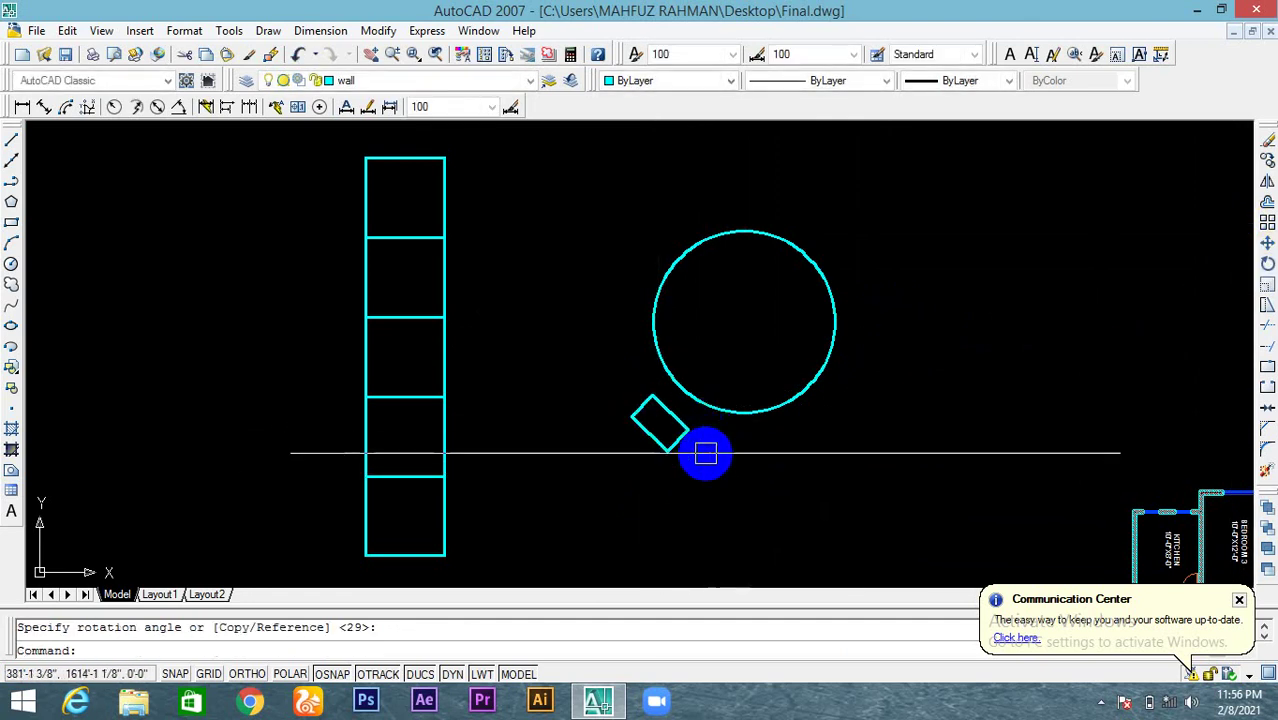
click(1267, 264)
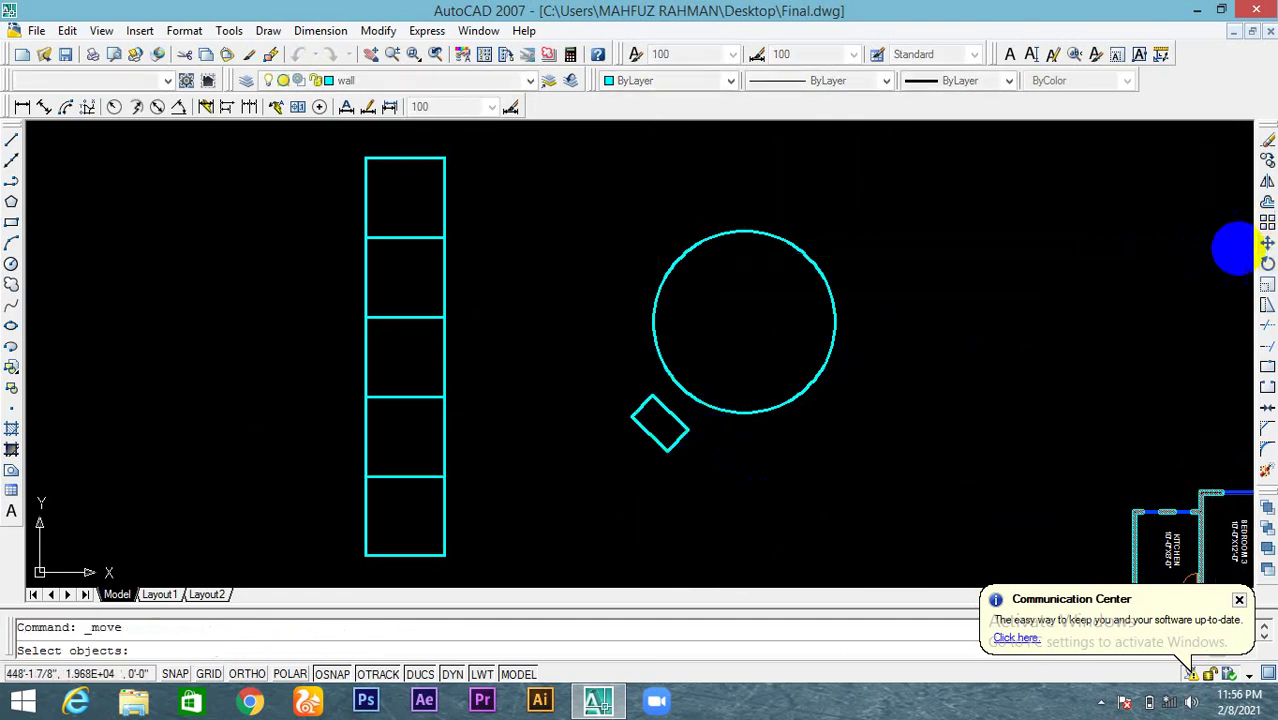
click(684, 437)
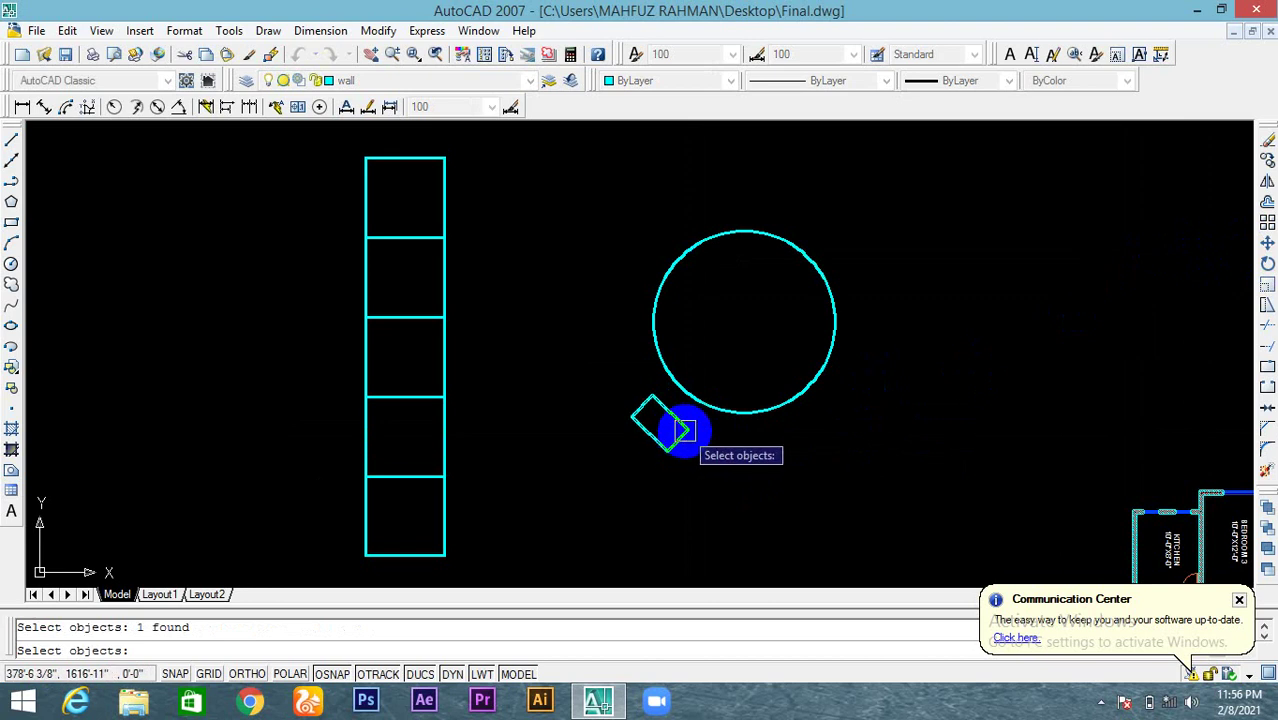
text(m)
key(Escape)
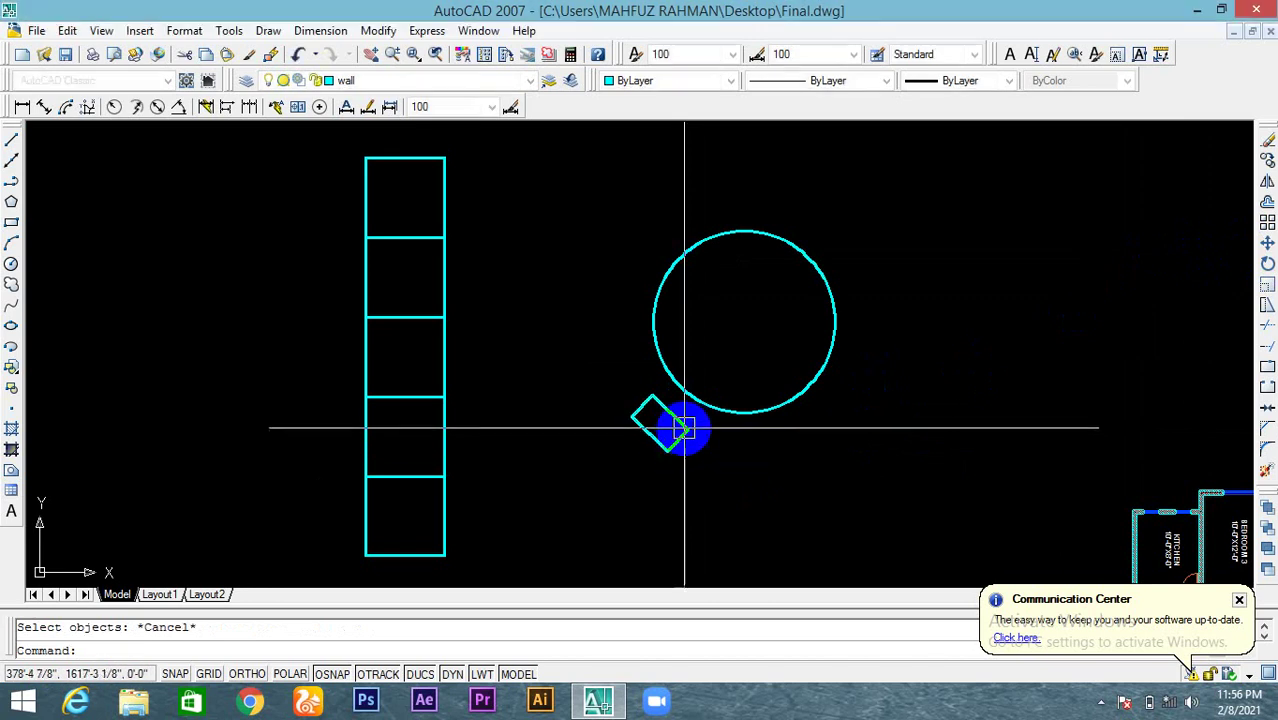
click(675, 432)
click(1266, 243)
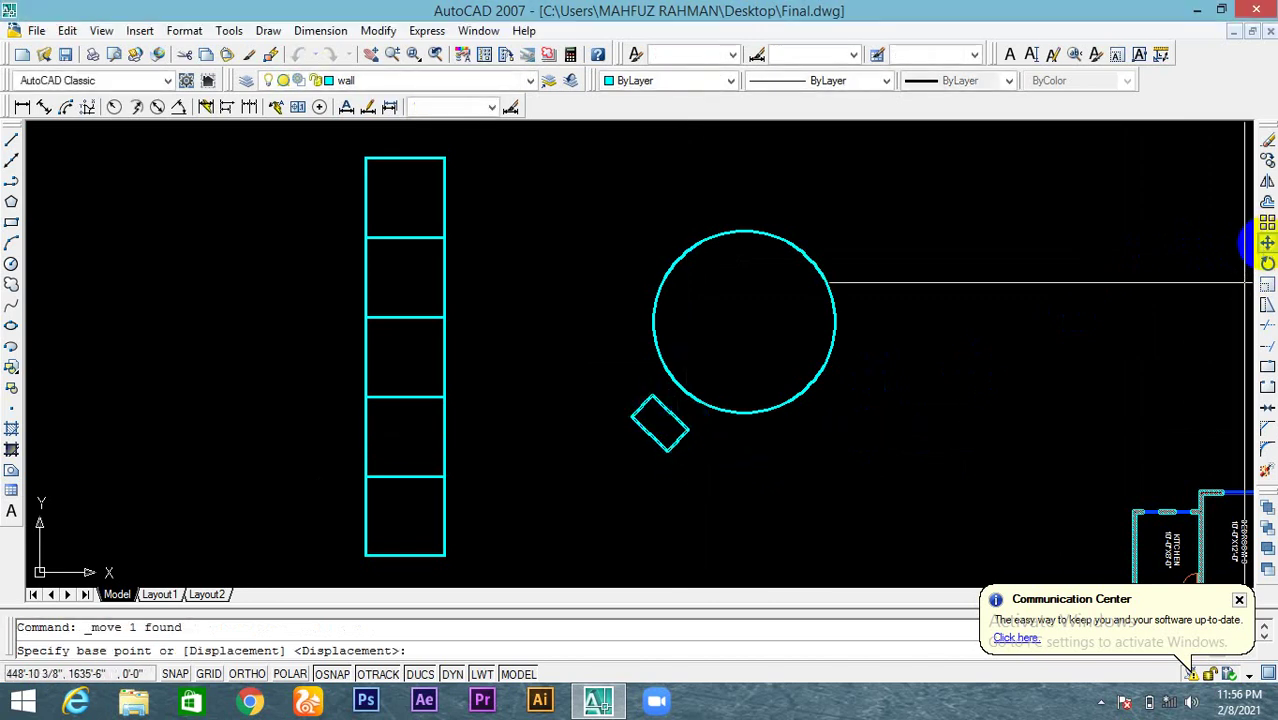
click(688, 429)
key(Escape)
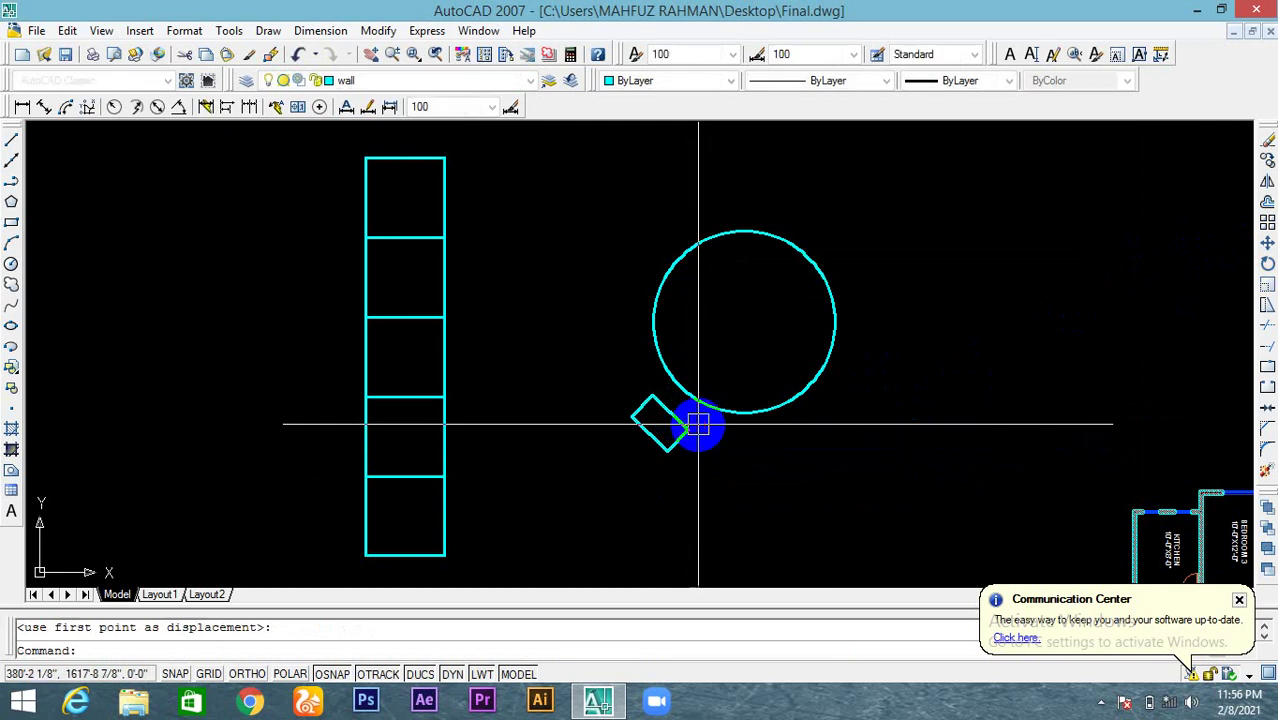
key(Escape)
scroll(711, 451, up, 1)
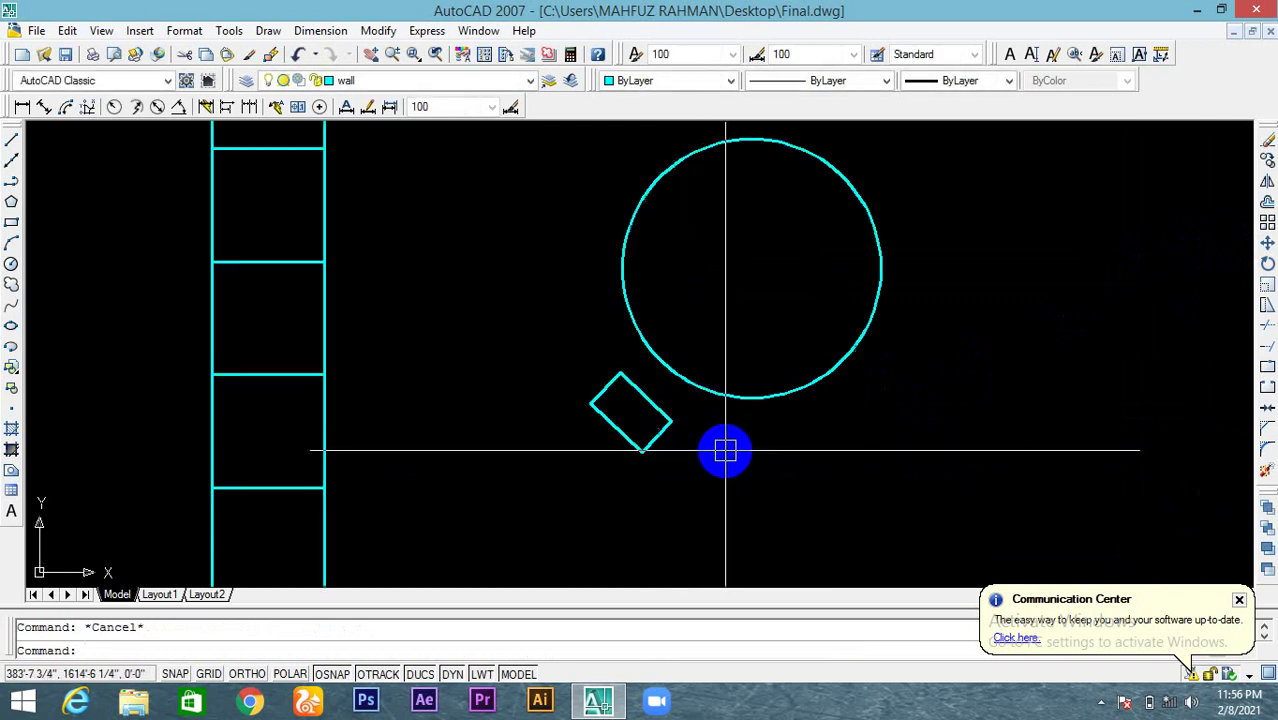
middle_drag(727, 447, 687, 484)
scroll(719, 394, down, 2)
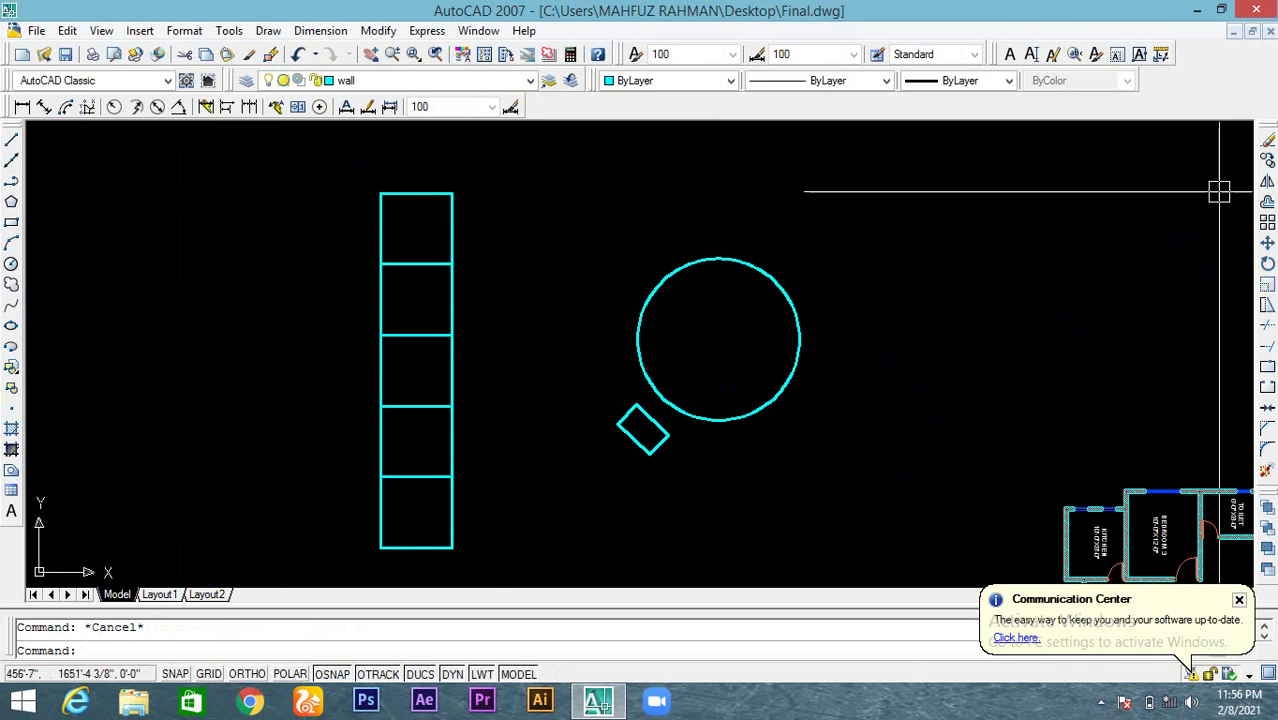
click(1265, 222)
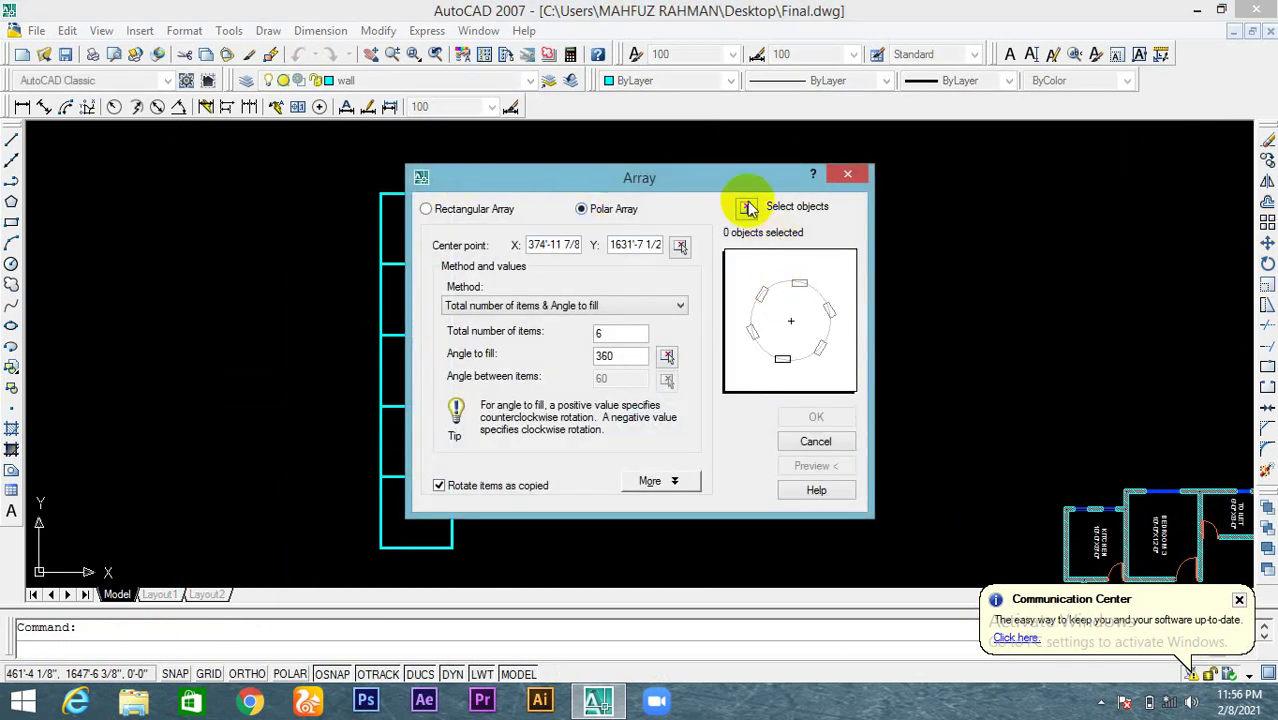
Step: Polar-array the tilted rectangle about the circle's centre as 6 items over 360°
click(746, 210)
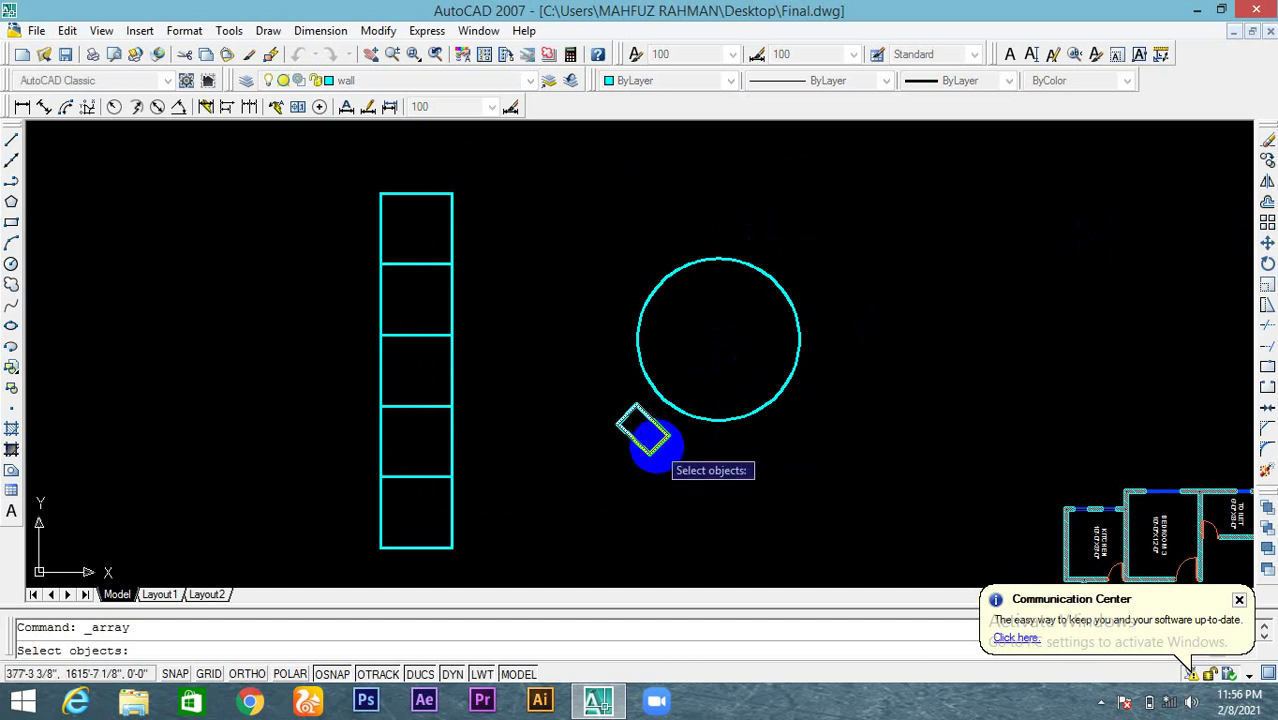
click(648, 438)
right_click(692, 459)
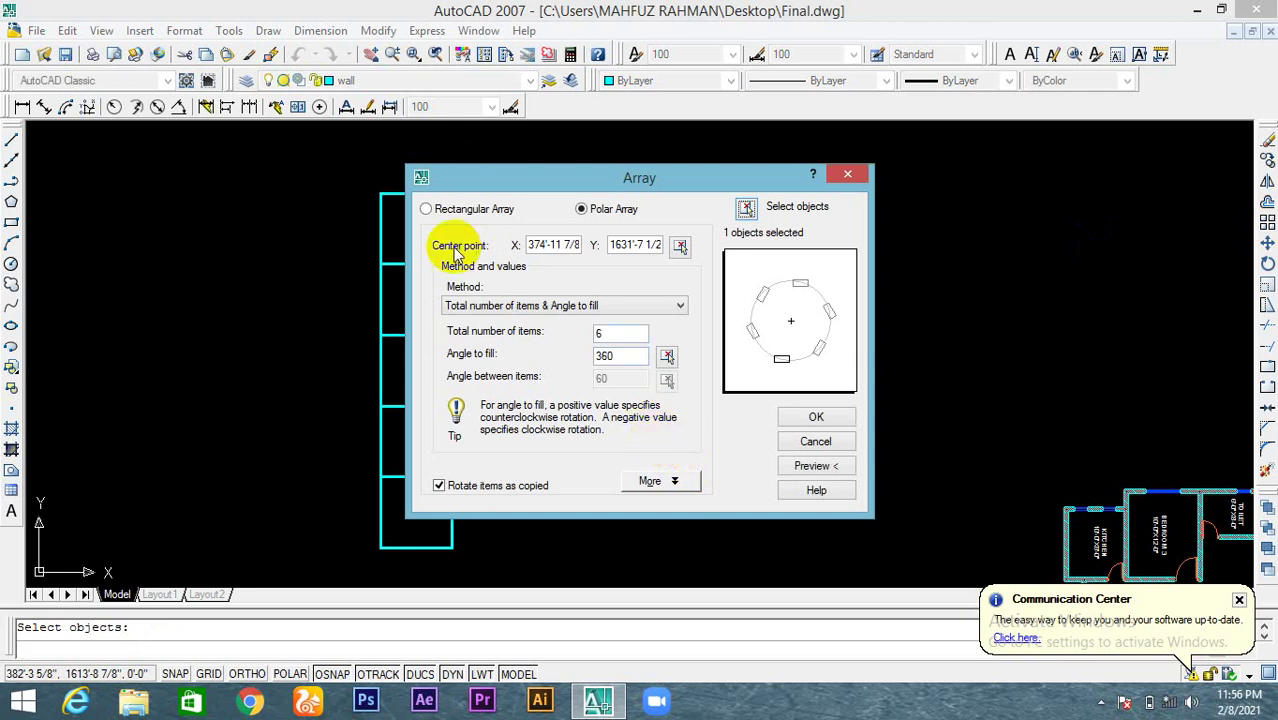
click(680, 250)
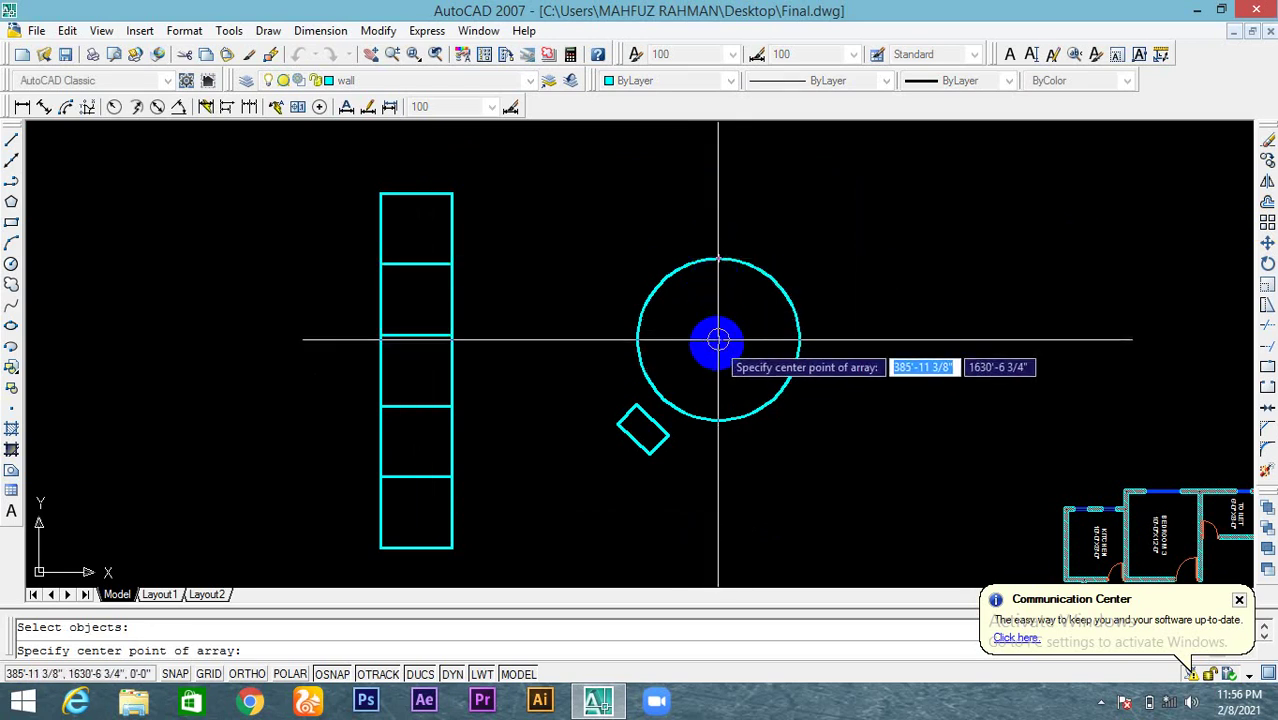
click(718, 340)
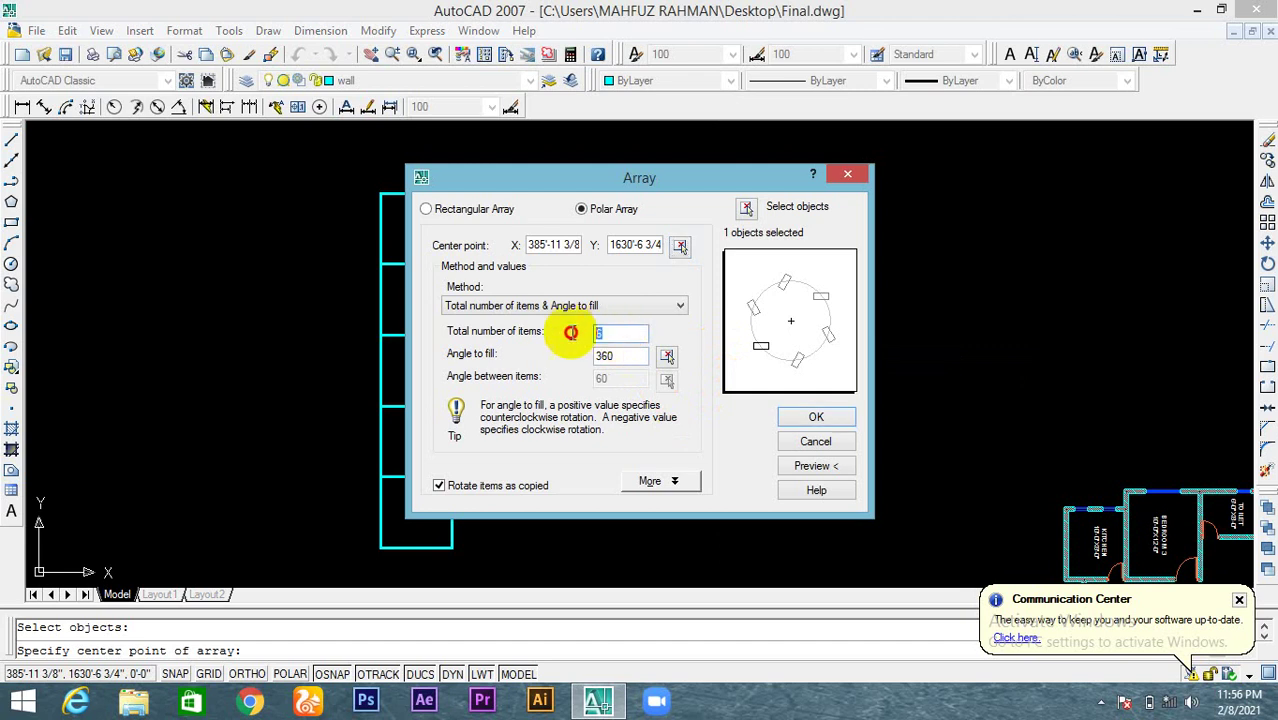
double_click(599, 334)
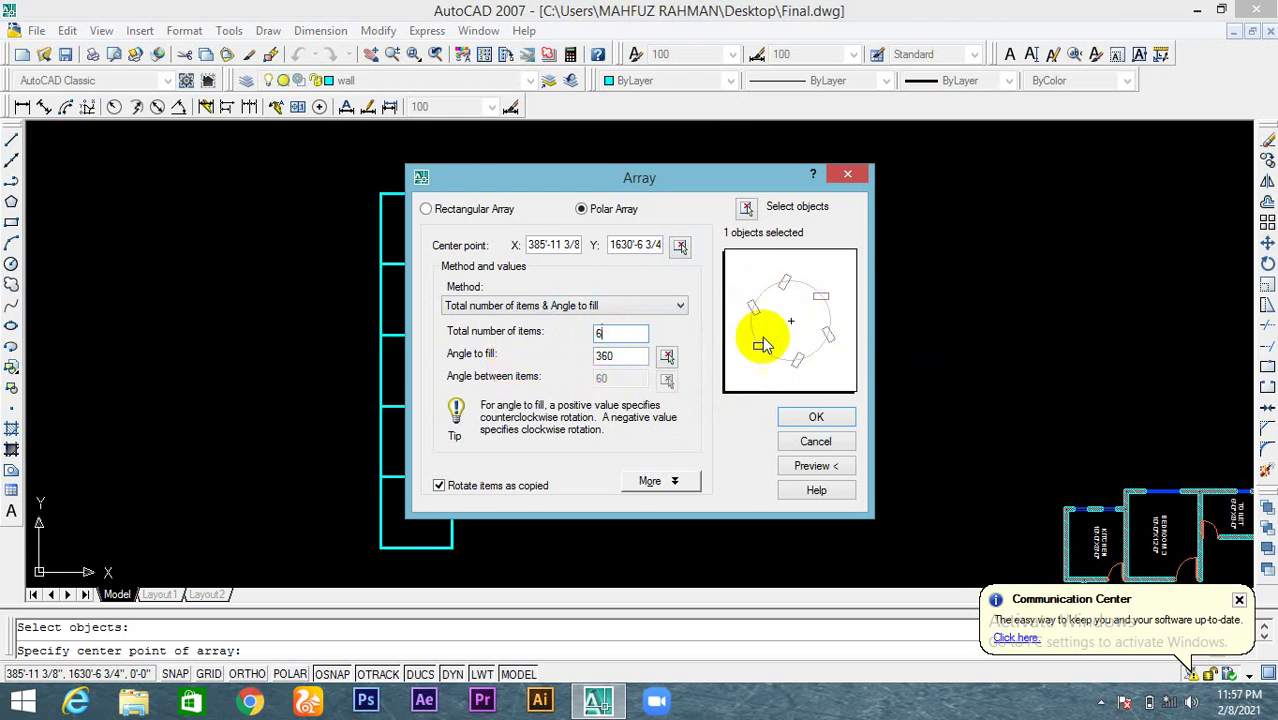
click(816, 420)
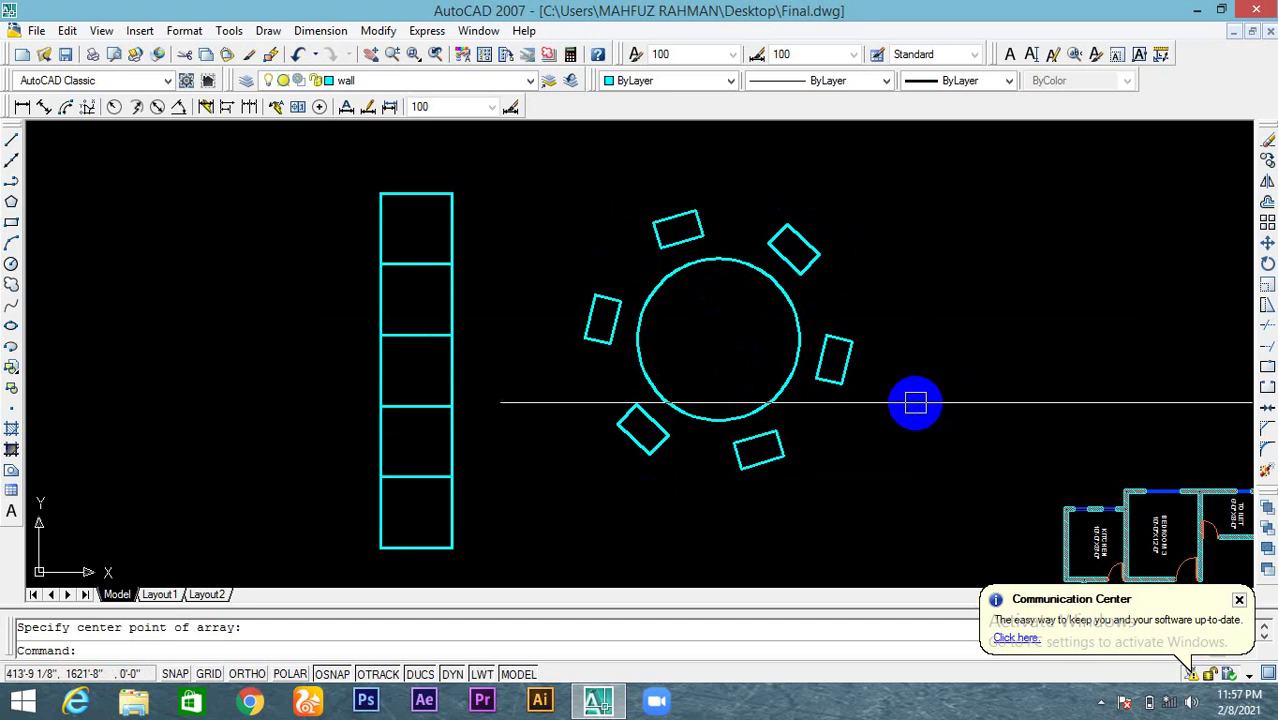
key(Escape)
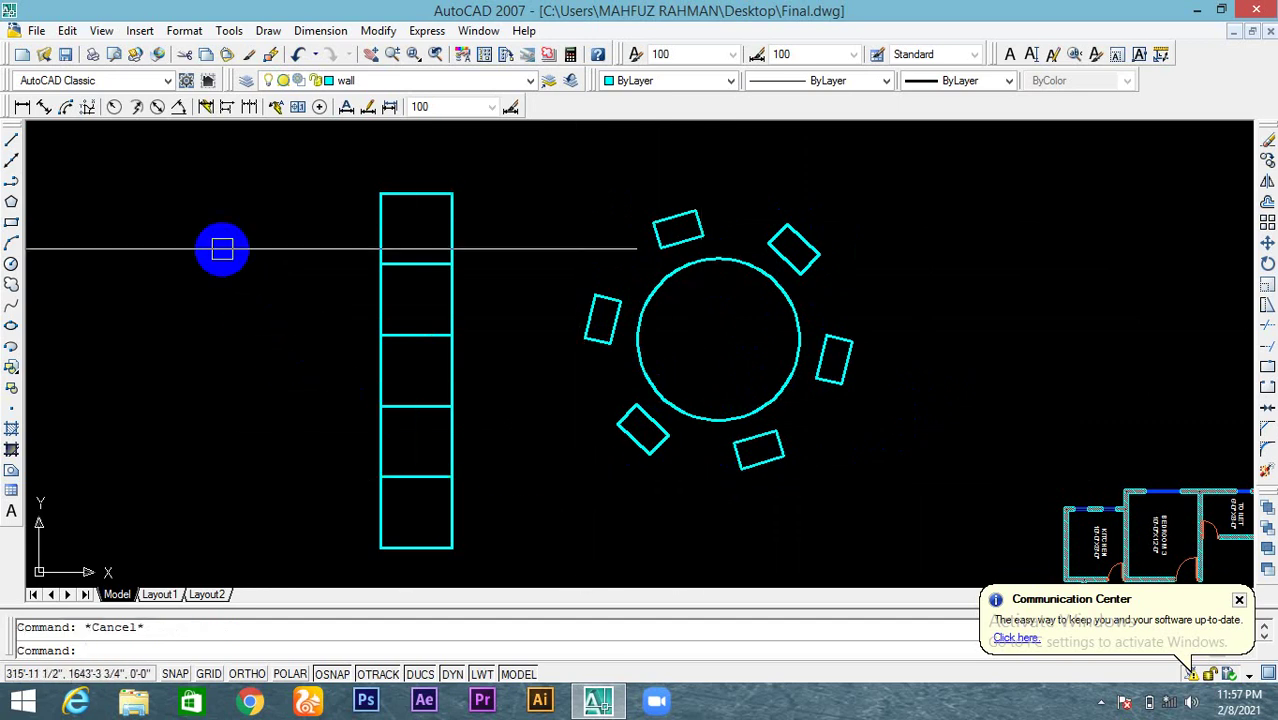